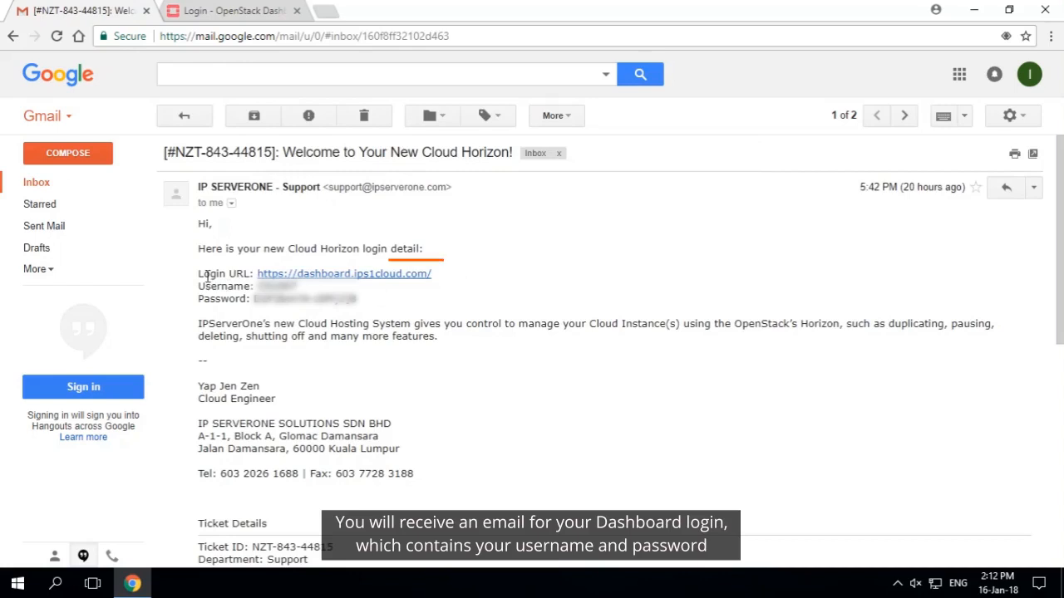
Log in to the OpenStack dashboard using the username and password supplied in the welcome email
mouse_move(199, 273)
left_mouse_down()
mouse_move(435, 290)
mouse_move(368, 303)
left_mouse_up()
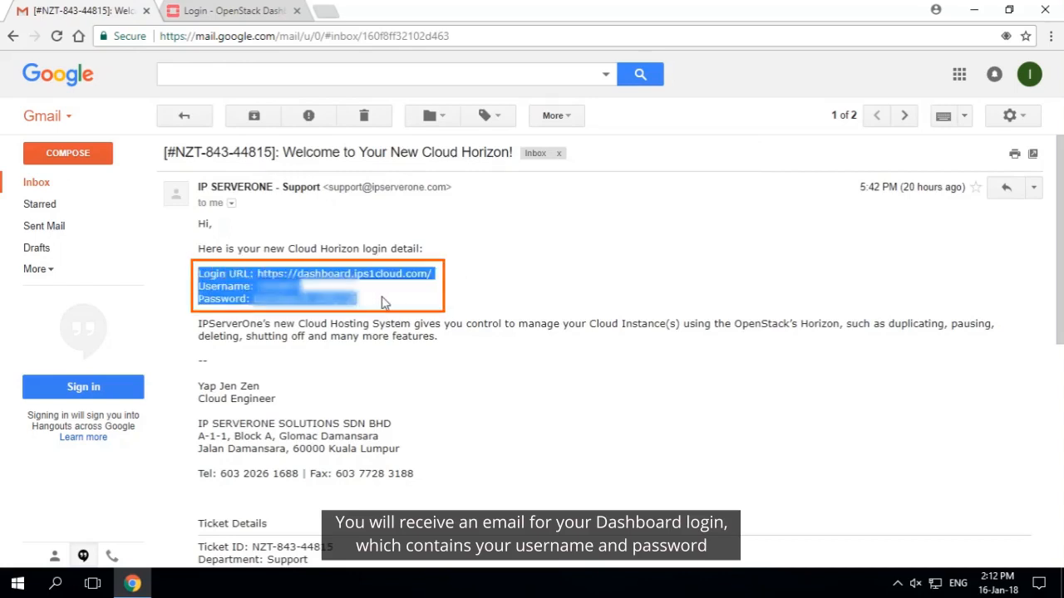
left_click_drag(428, 274, 258, 273)
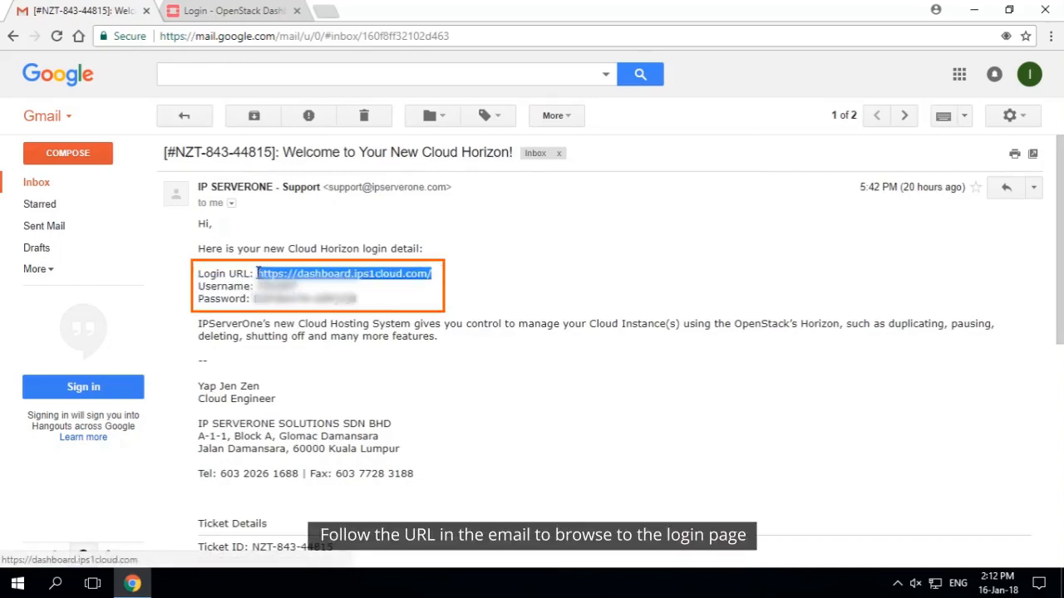
left_click(456, 251)
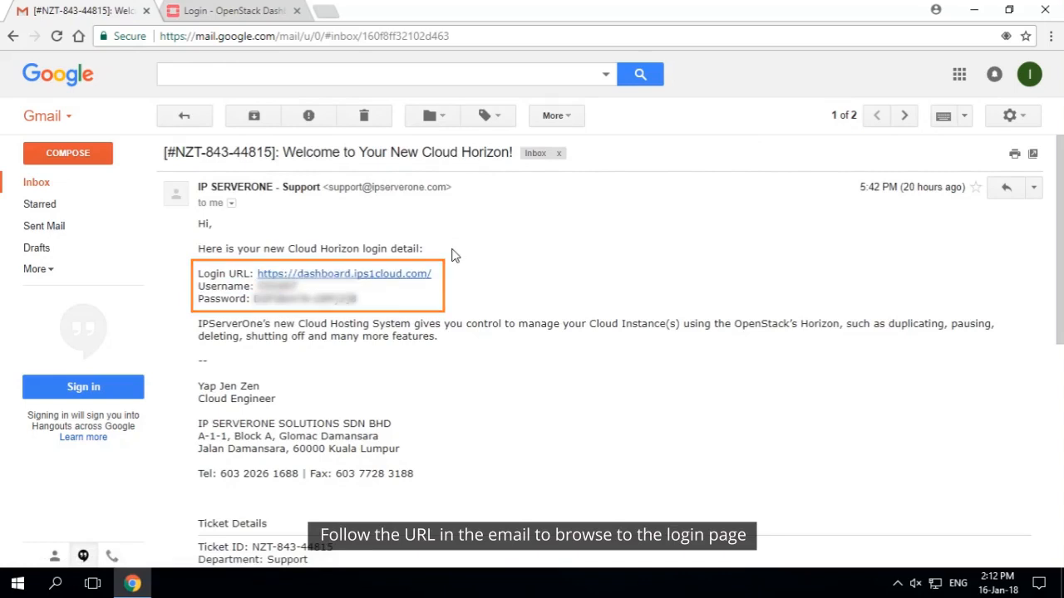
left_click(241, 10)
left_click(421, 334)
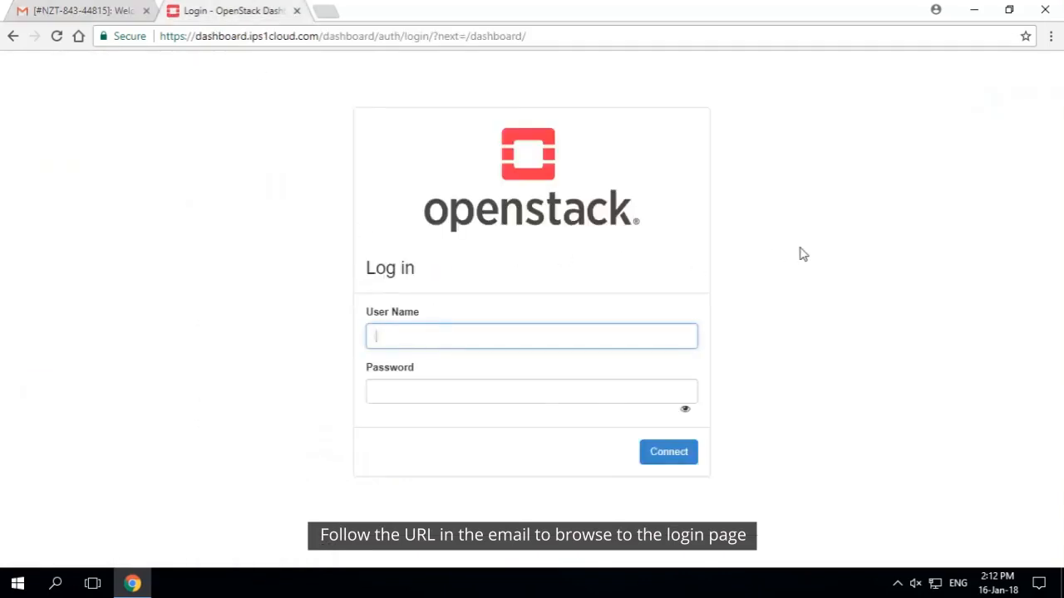
type("add607")
key("Tab")
type("••")
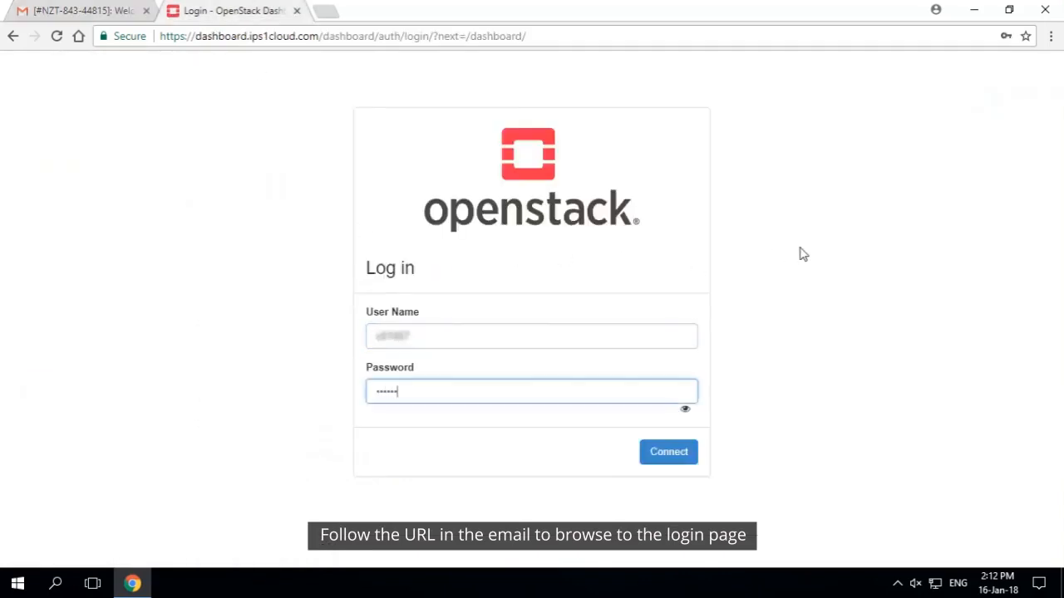
left_click(677, 453)
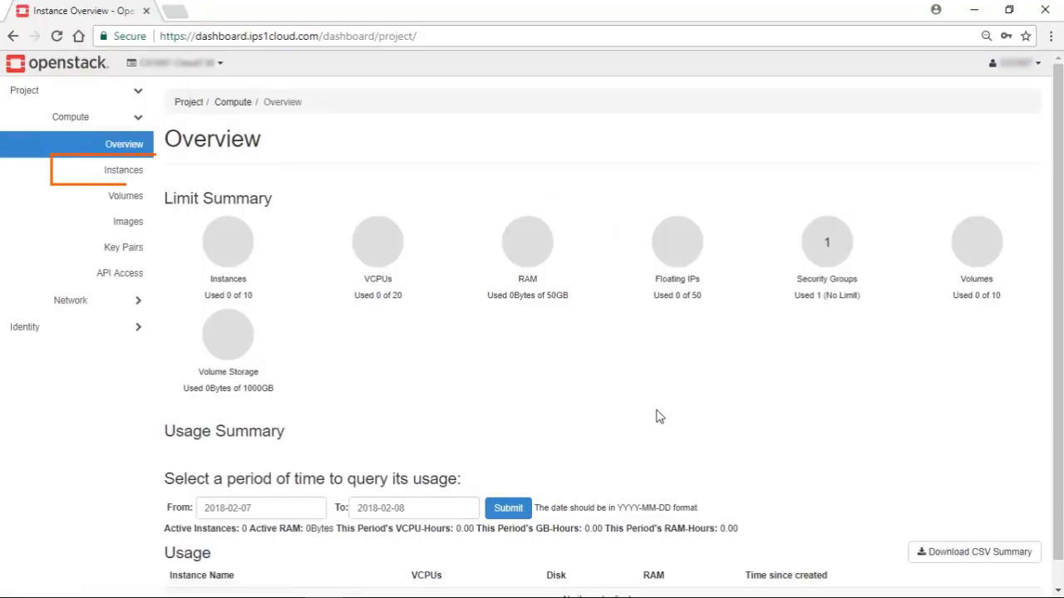
Start launching a new compute instance and enter its name, keeping any availability zone and a count of 1
left_click(90, 170)
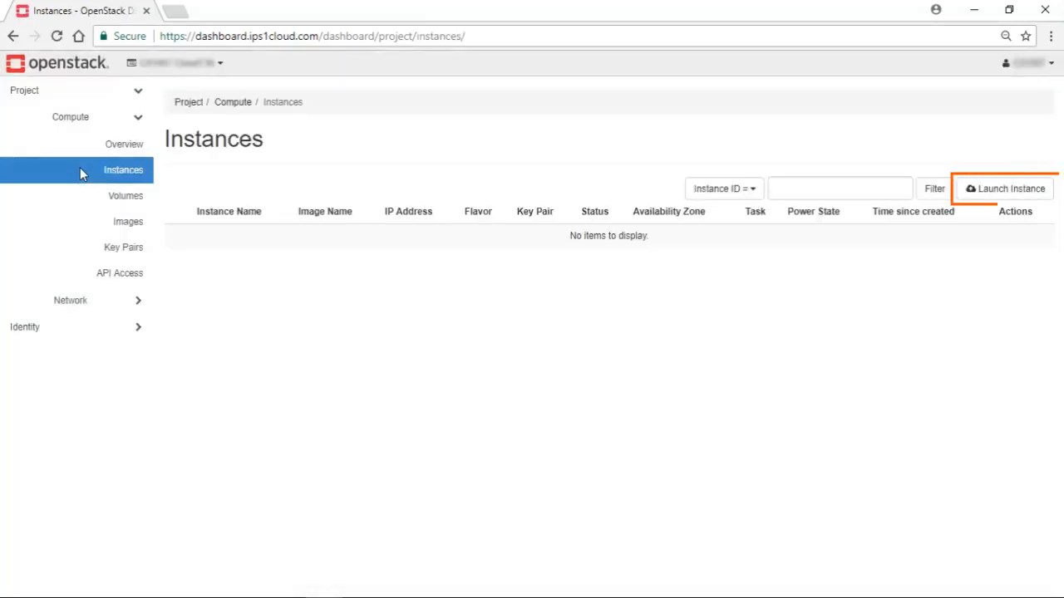
left_click(1007, 188)
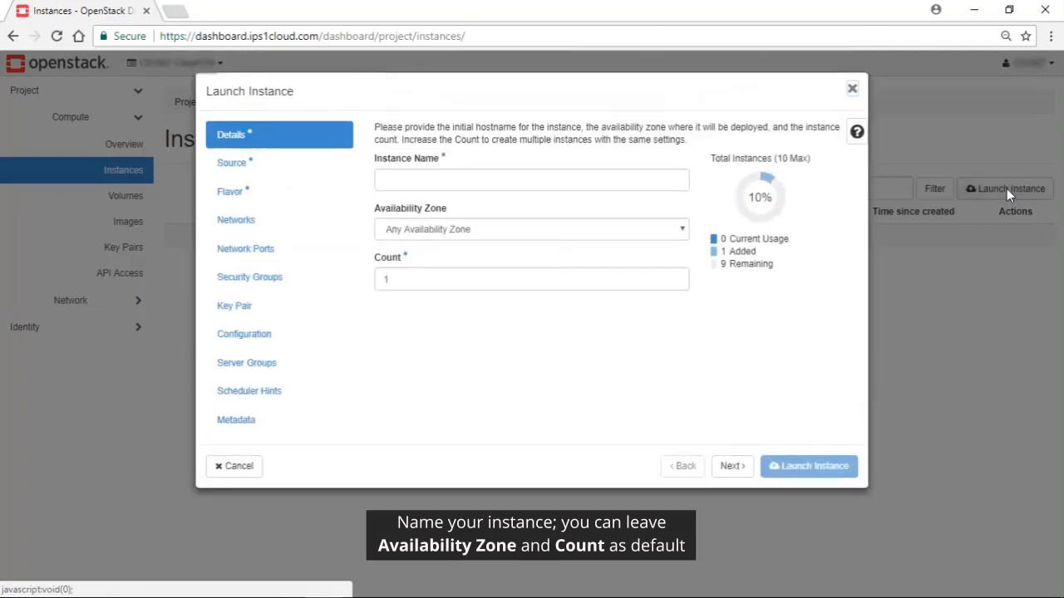
left_click(661, 180)
type("cloud")
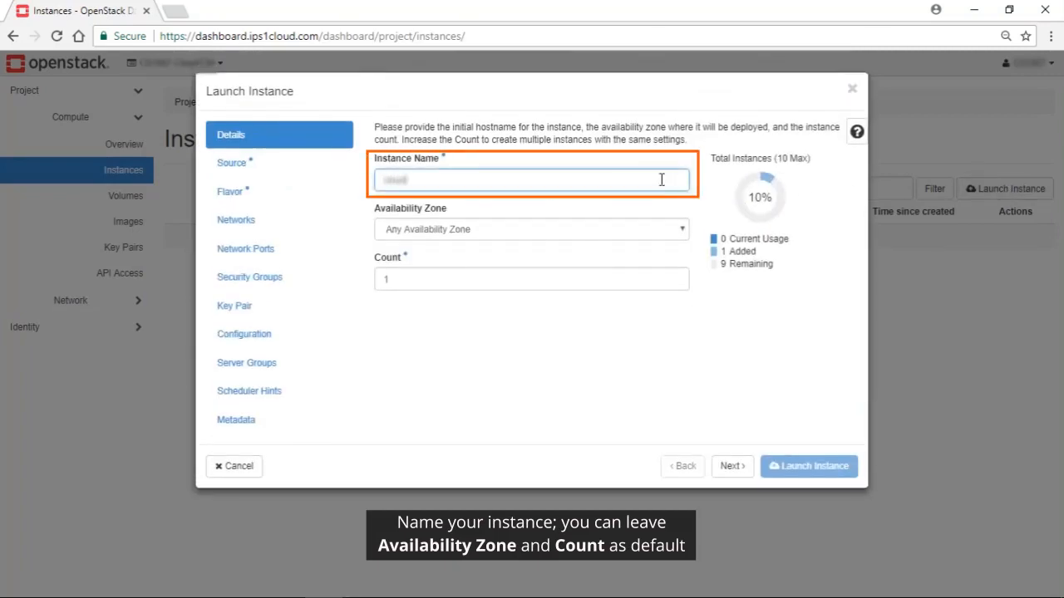
type("156")
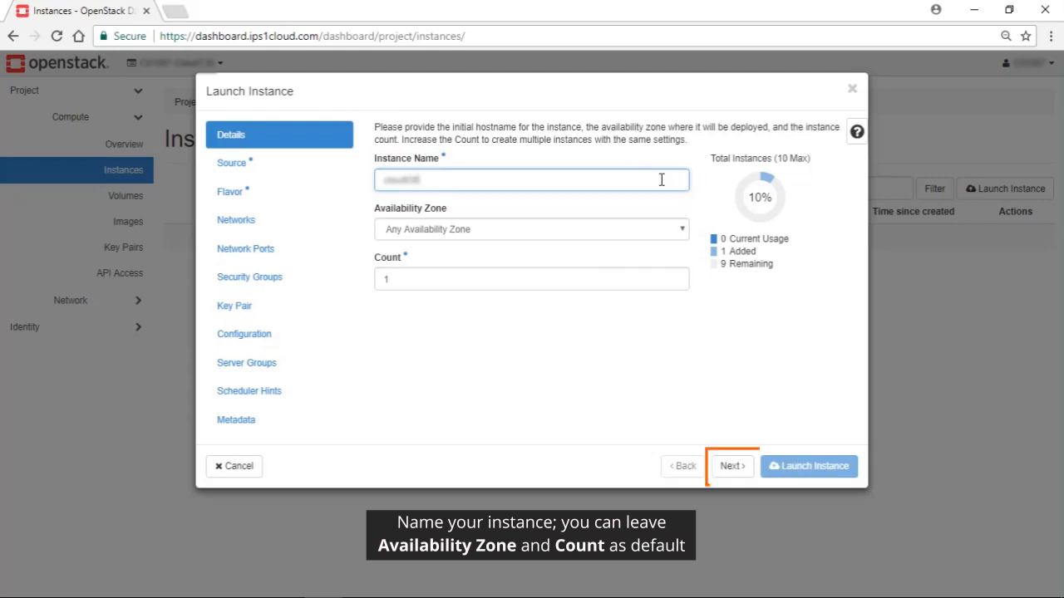
left_click(732, 466)
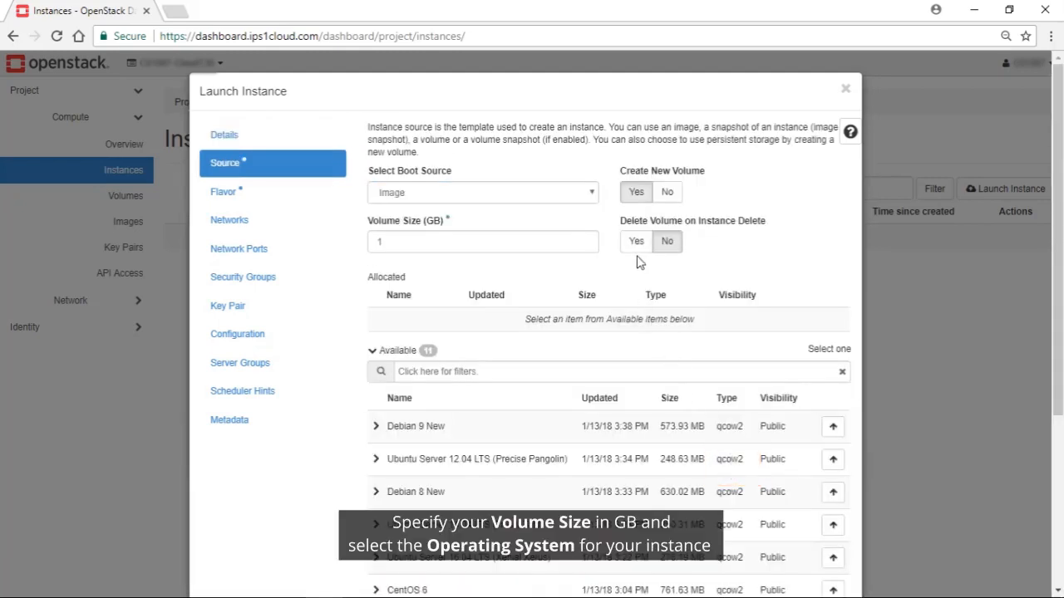
Set the instance source to the CentOS 7 image with a 150 GB volume that is deleted together with the instance
left_click(454, 241)
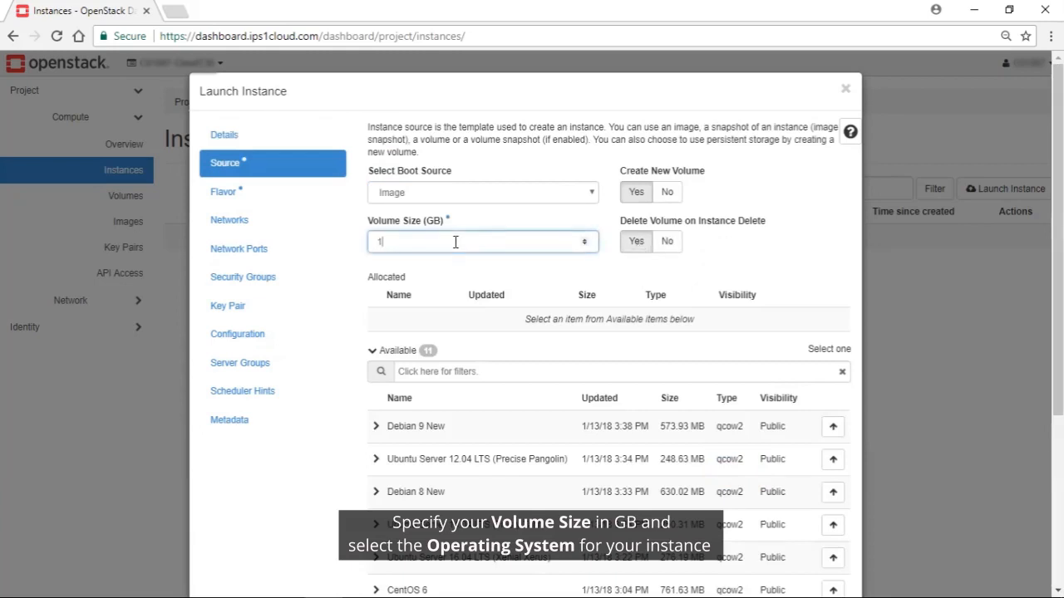
type("150")
scroll(715, 315, "down", 1)
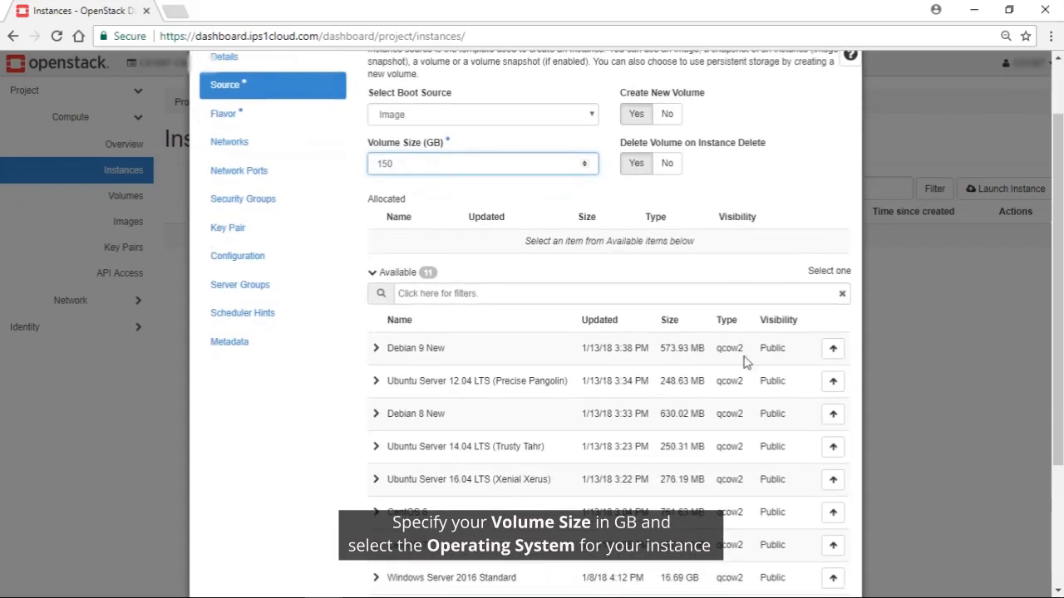
left_click(833, 547)
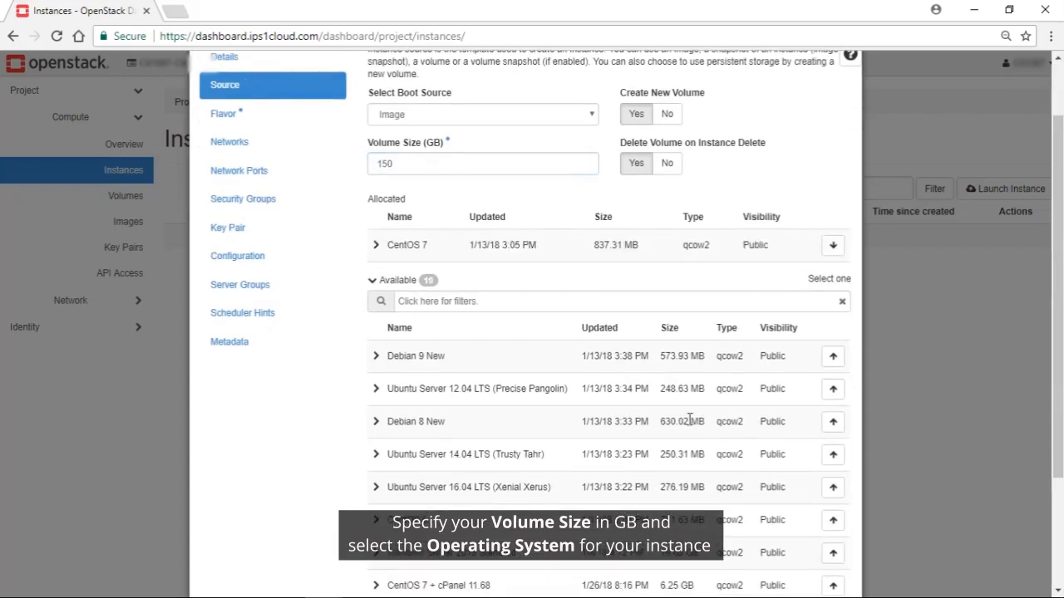
scroll(796, 457, "down", 2)
left_click(738, 554)
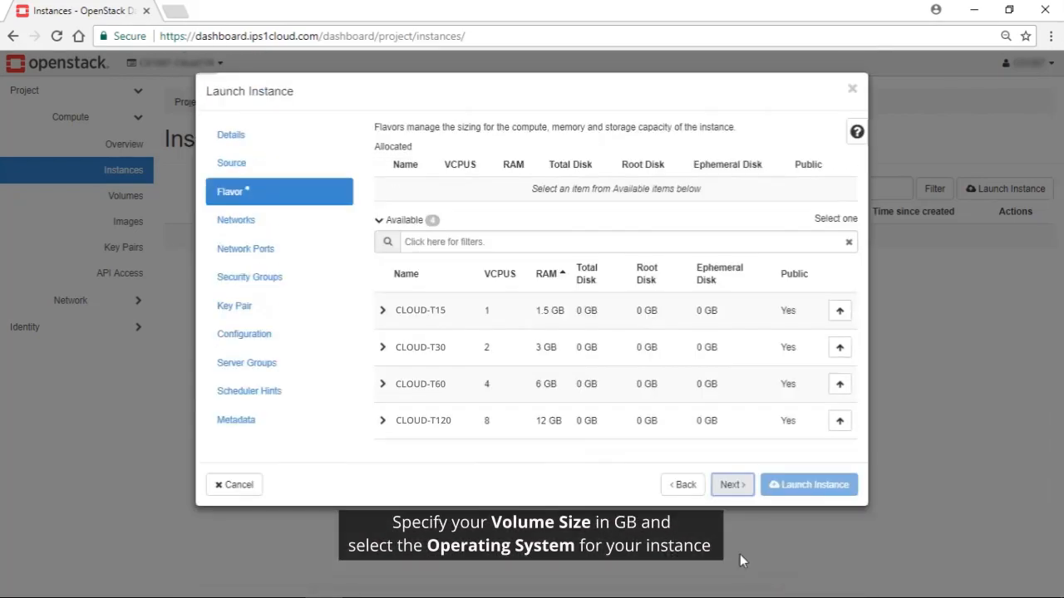
Allocate the CLOUD-T30 flavor to the instance and keep the provided Public Network, network ports and default security group
left_click(839, 348)
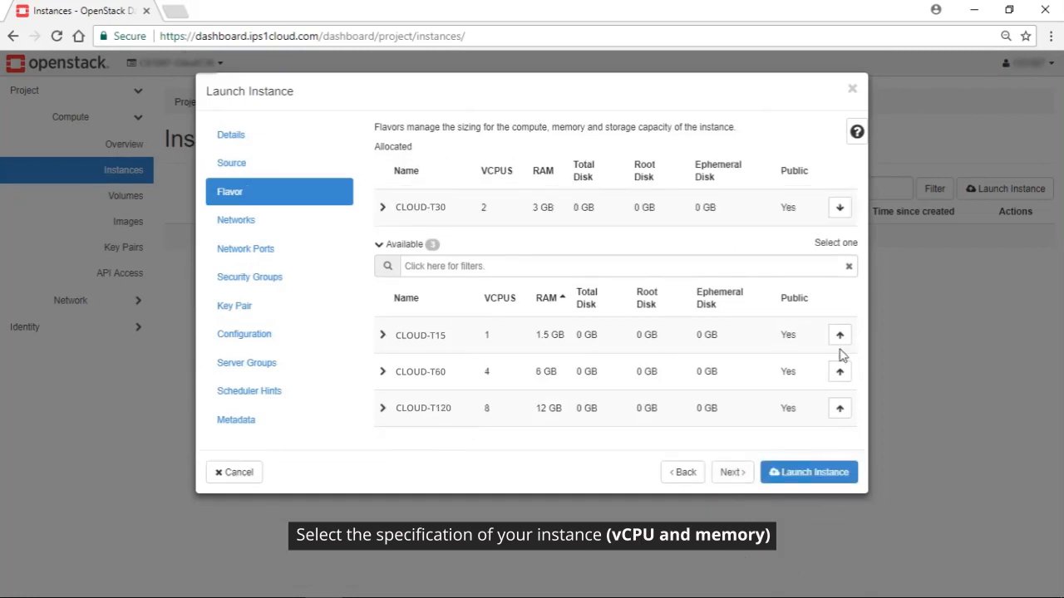
left_click(731, 474)
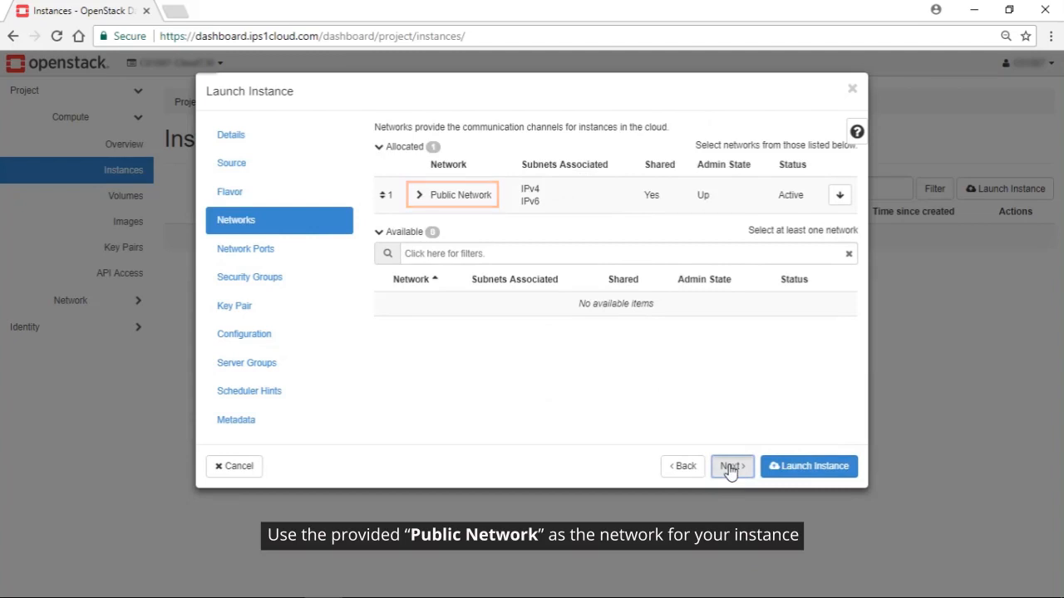
left_click(731, 468)
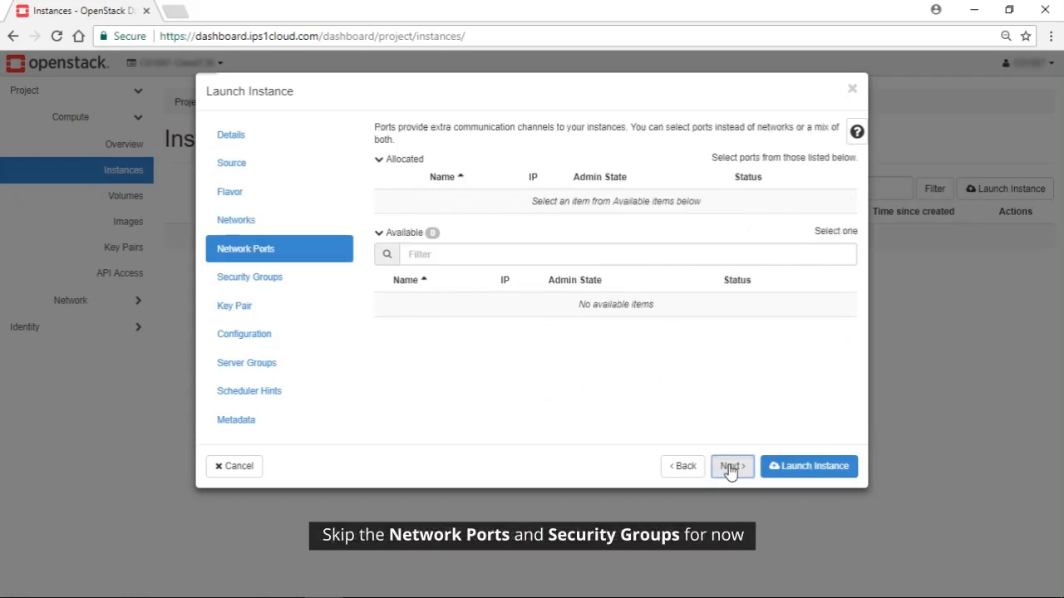
left_click(736, 467)
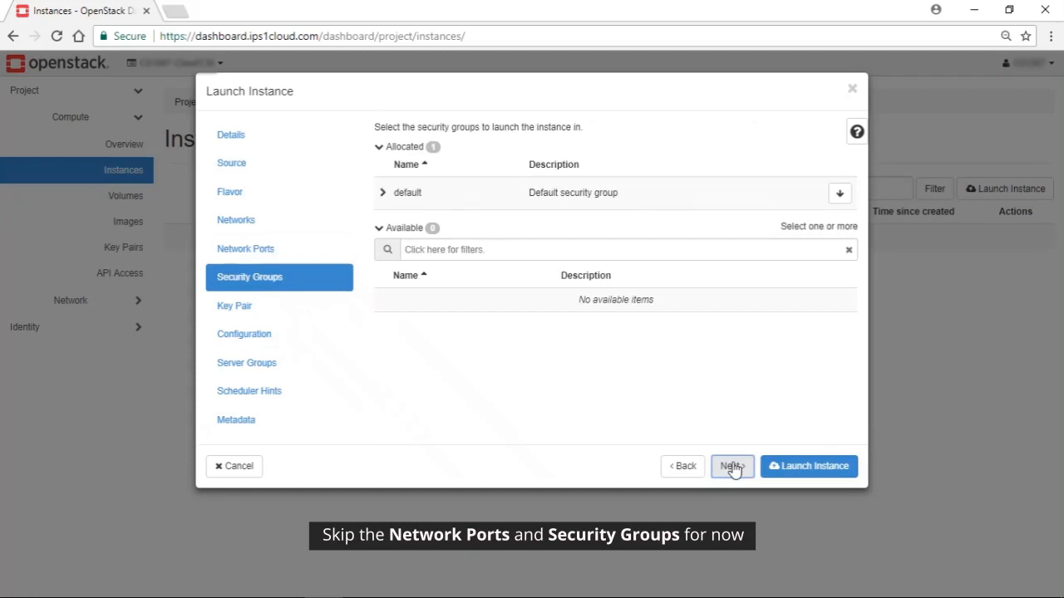
left_click(732, 467)
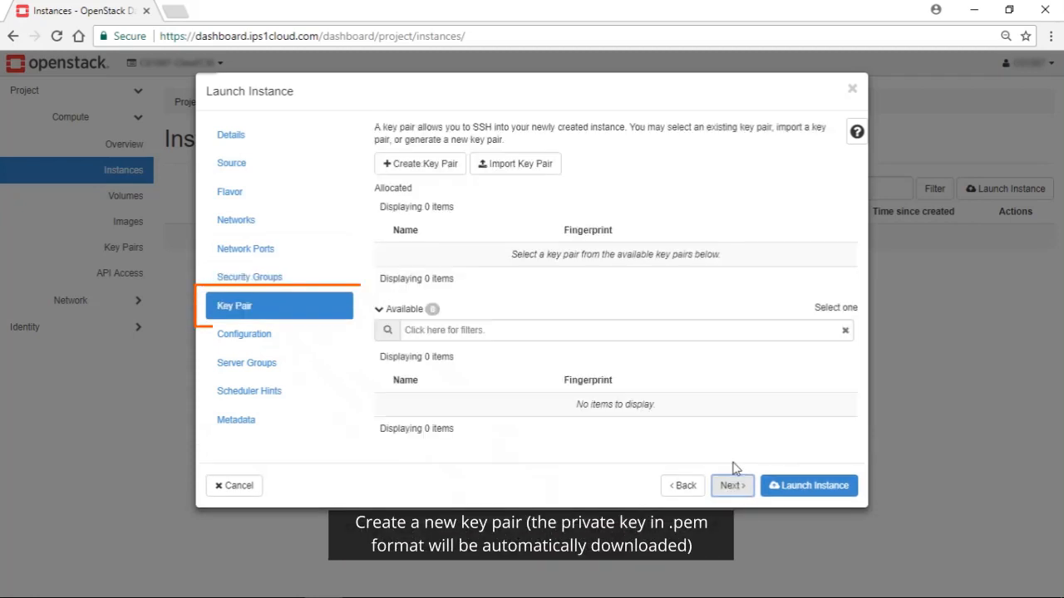
Create a key pair named keypair-cloudt30 for the instance and continue to the configuration settings
left_click(433, 164)
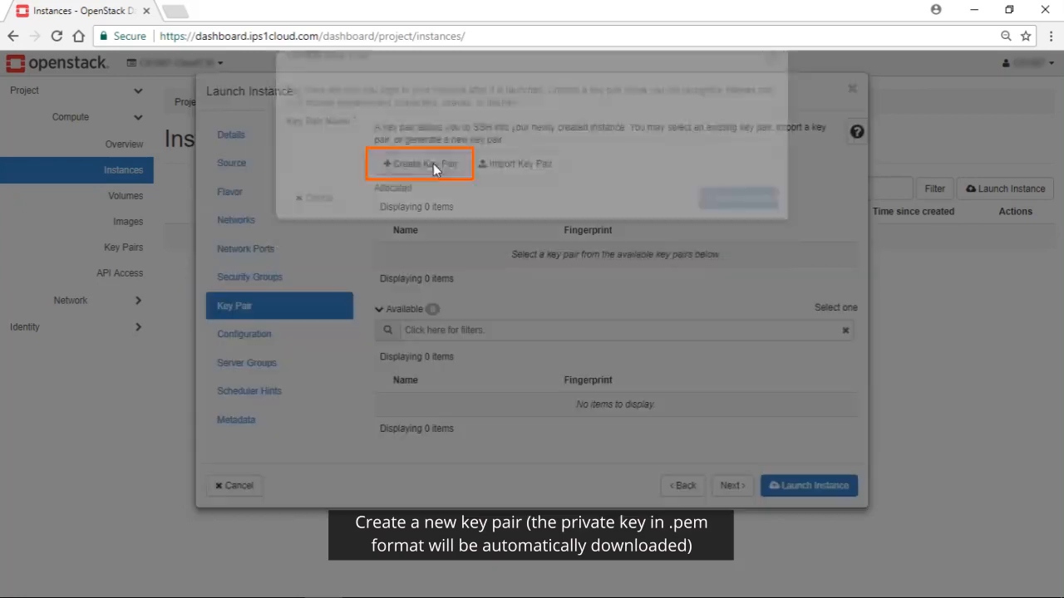
type("keypair-cloud30")
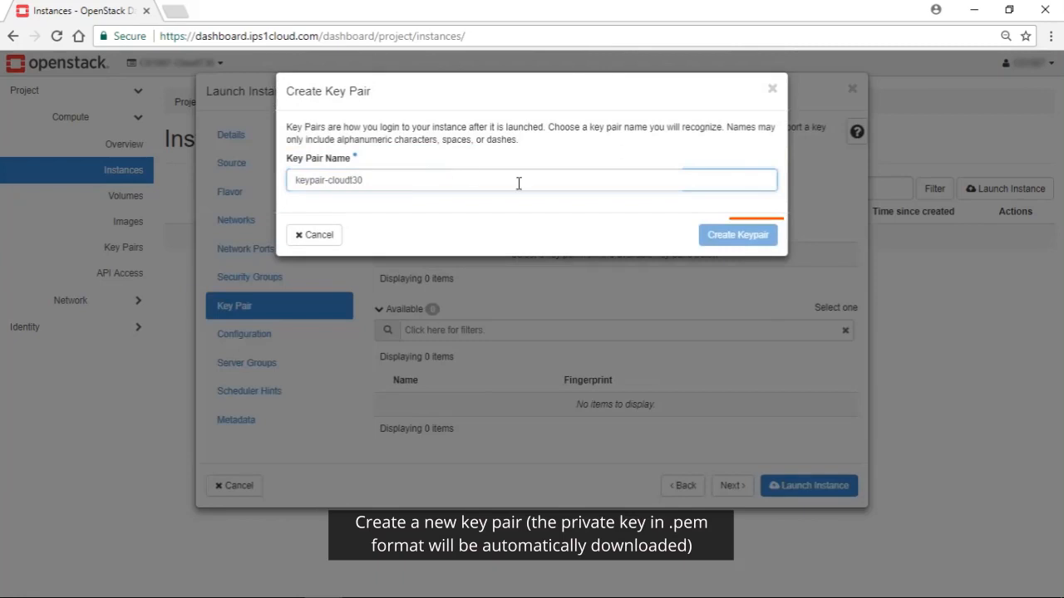
left_click(736, 239)
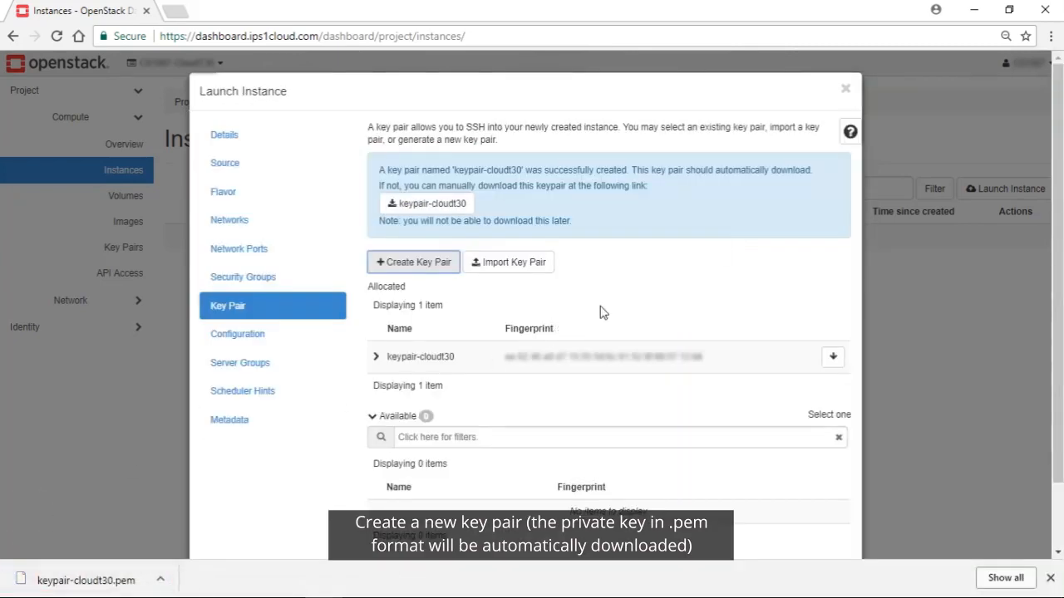
scroll(859, 287, "down", 2)
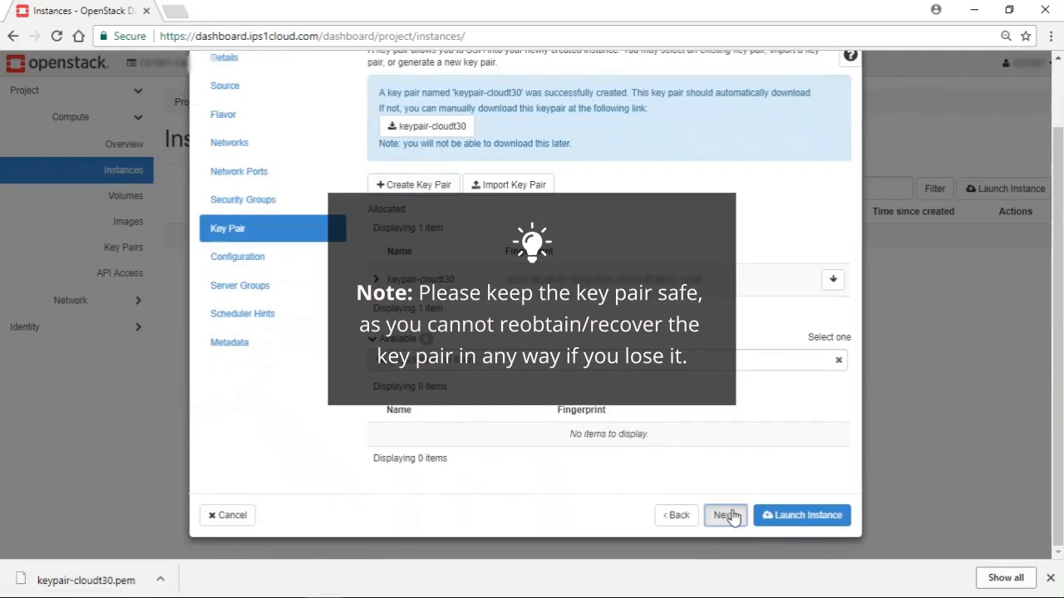
left_click(727, 515)
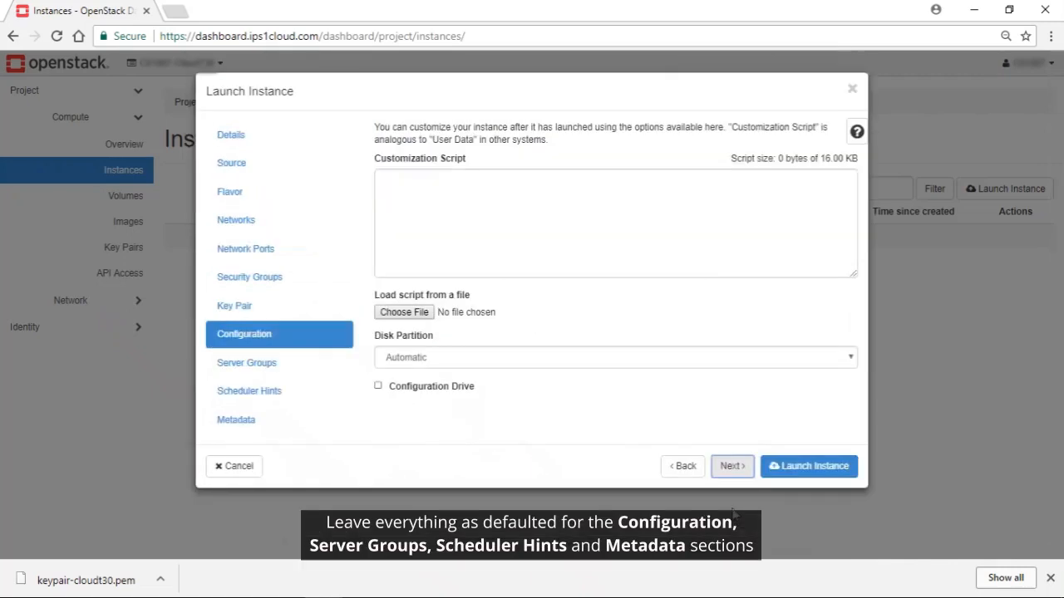
Launch the instance with default configuration, server groups, scheduler hints and metadata, and check its power state in the instance list
left_click(732, 467)
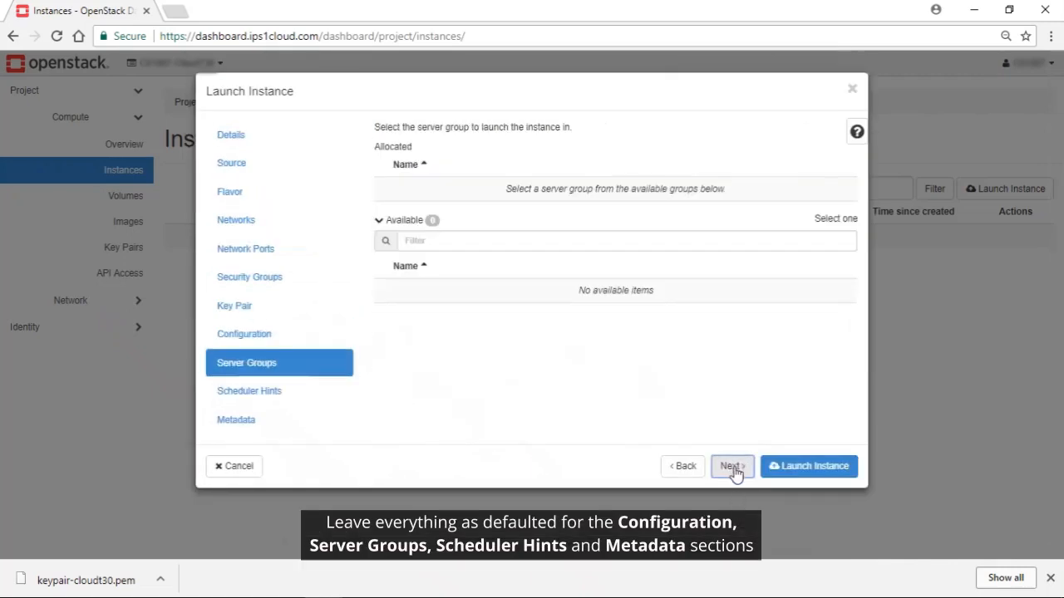
left_click(733, 467)
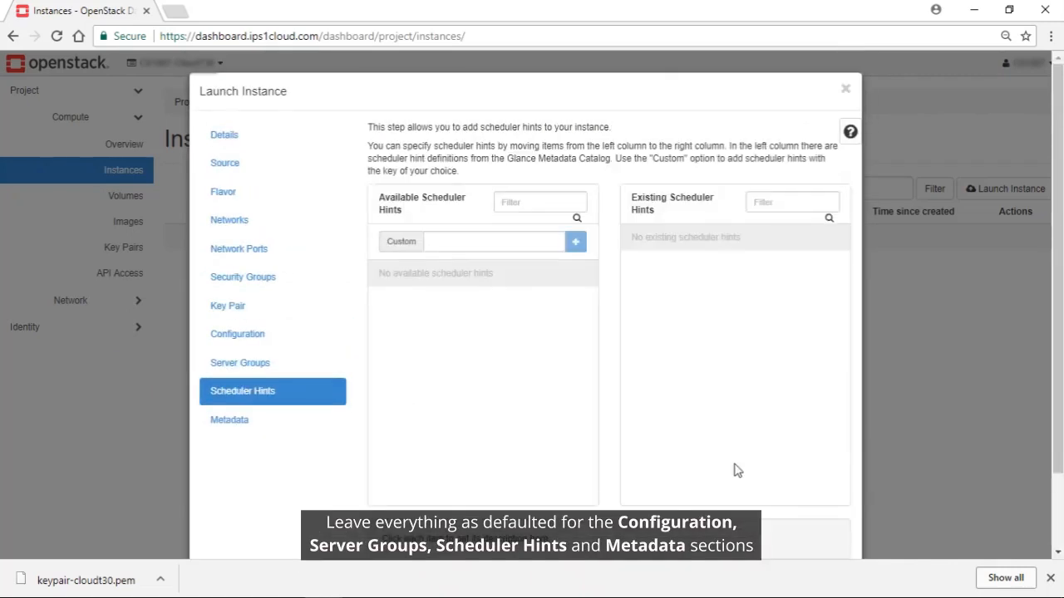
scroll(736, 470, "down", 1)
left_click(731, 515)
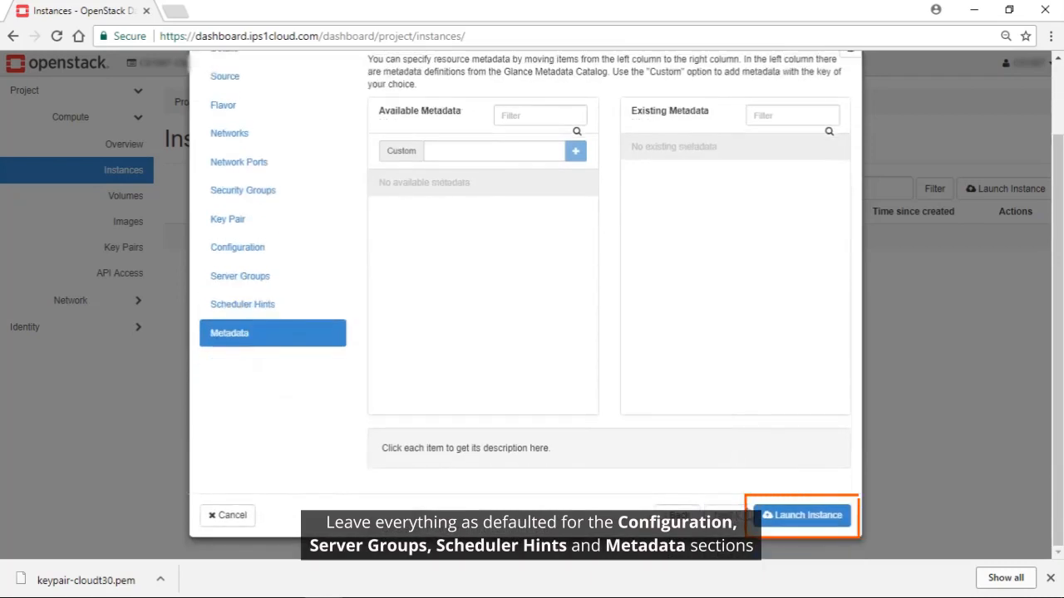
left_click(796, 516)
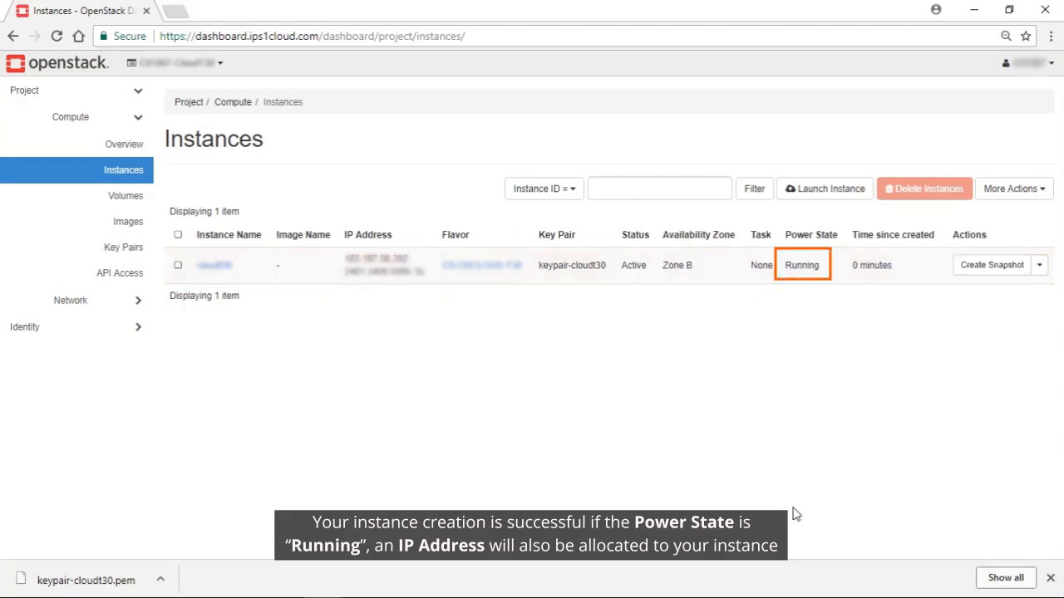
left_click_drag(786, 265, 826, 266)
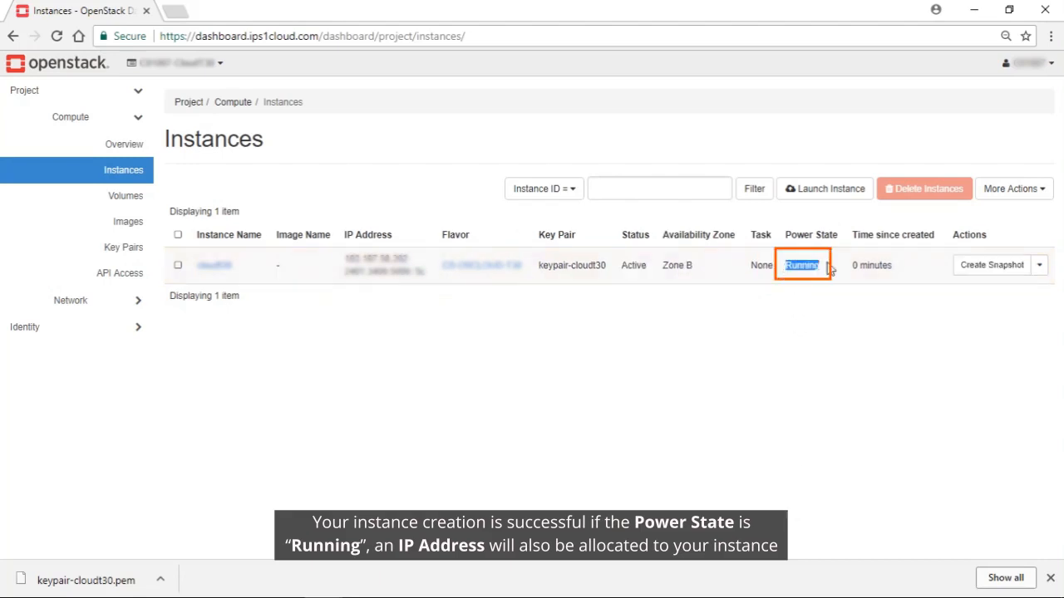
left_click(811, 327)
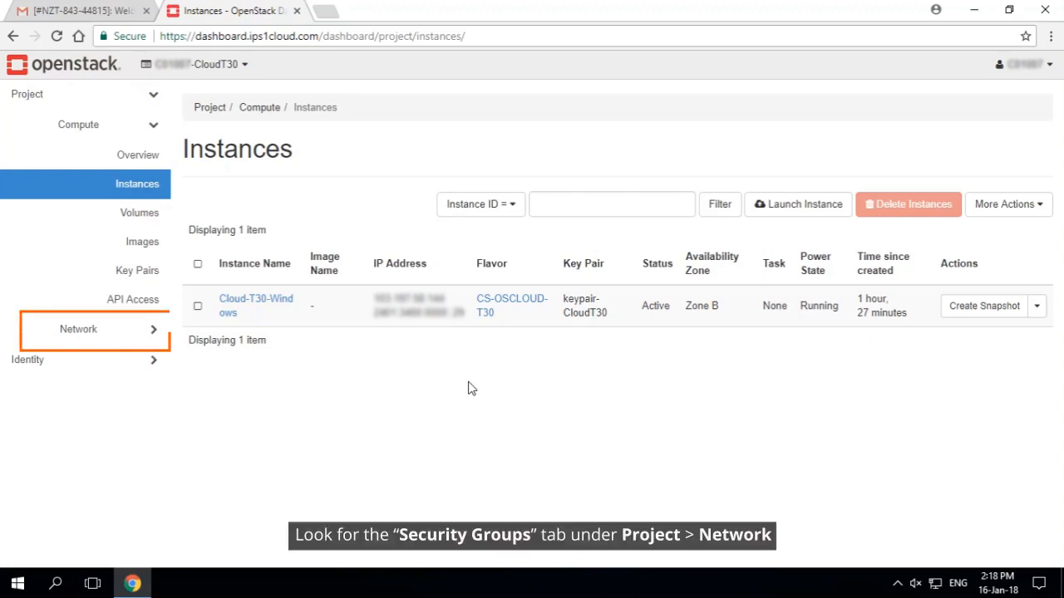
Open the rule management of the default security group in the project's network settings
left_click(106, 332)
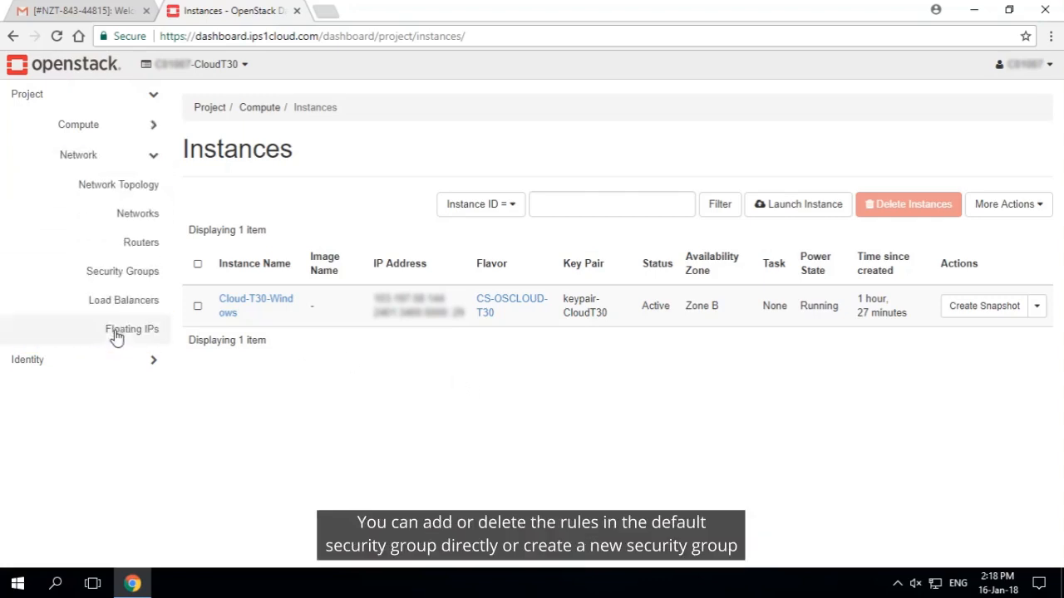
left_click(126, 274)
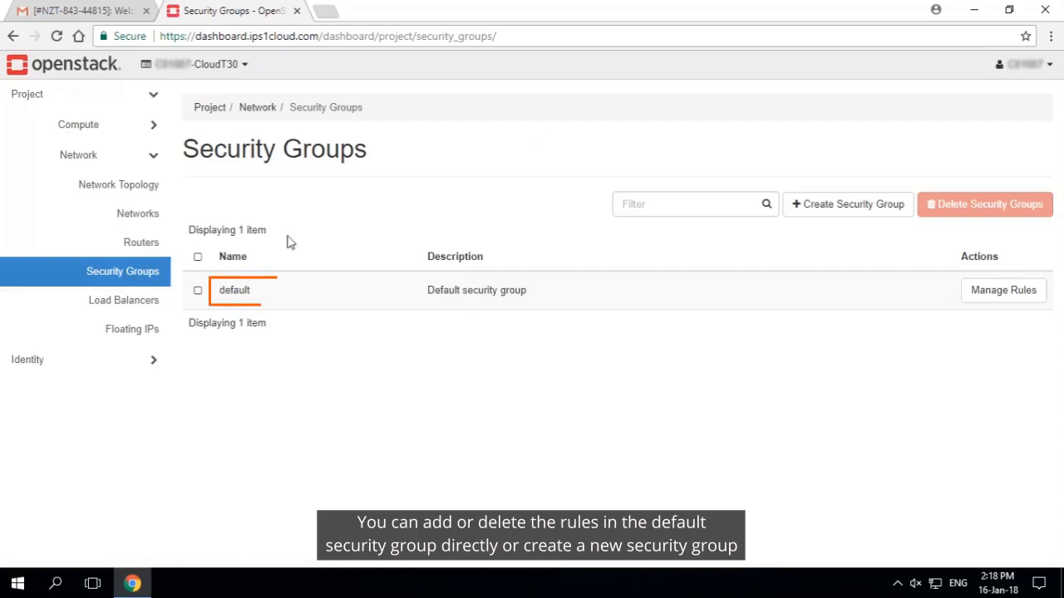
double_click(225, 294)
left_click(1019, 295)
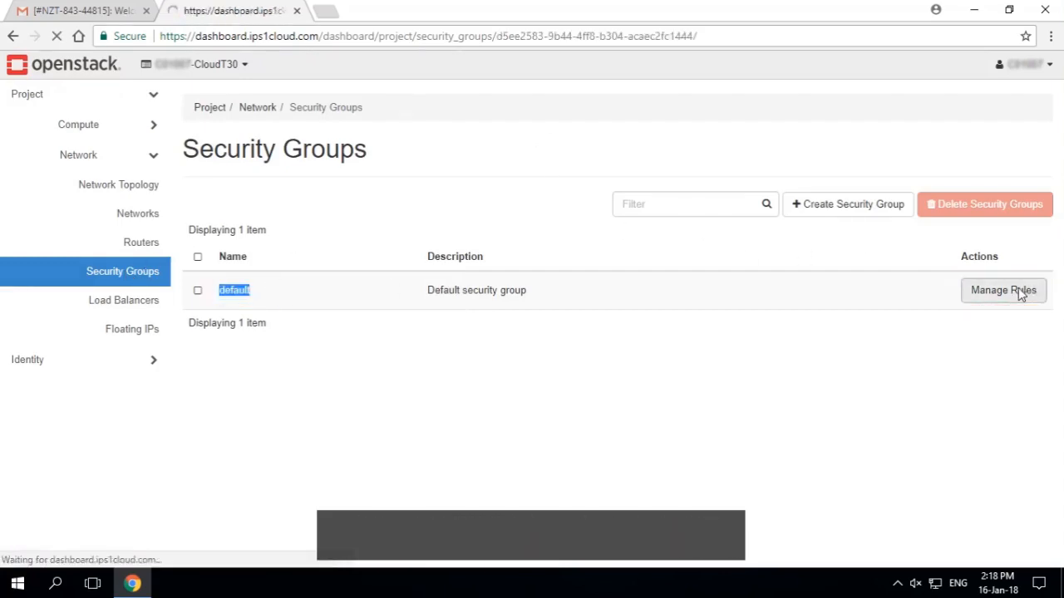
left_click(928, 225)
left_click(418, 163)
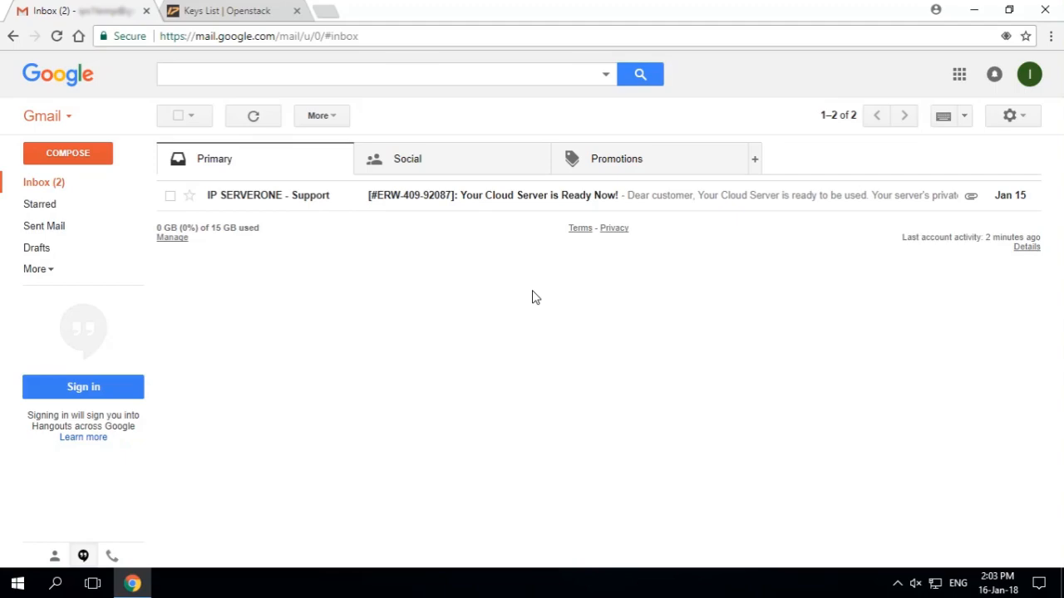
Open the "Your Cloud Server is Ready Now!" email and download its keypair-cloudt30.zip attachment
left_click(542, 197)
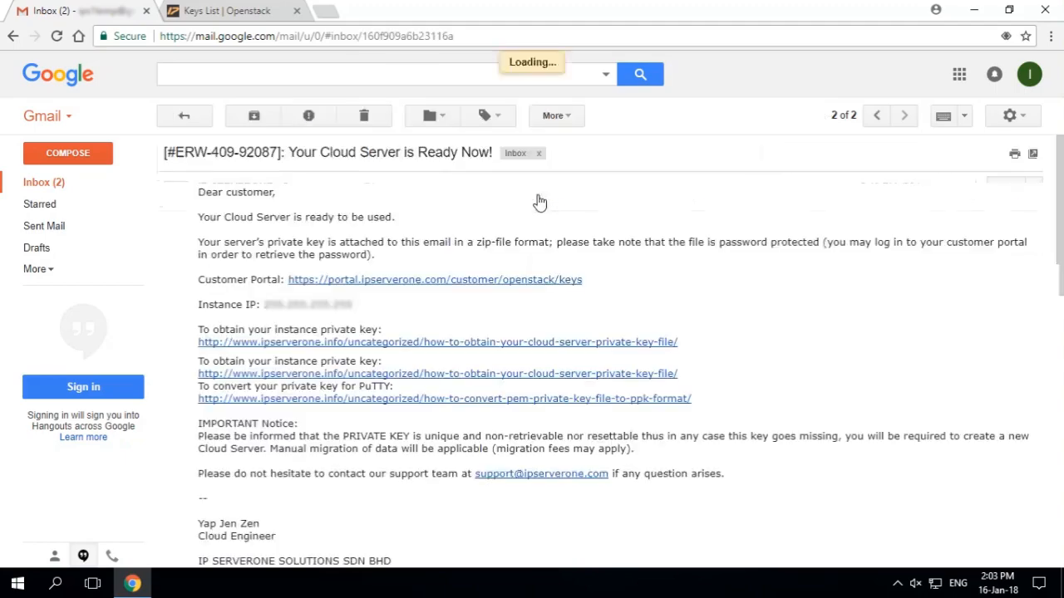
scroll(536, 237, "down", 10)
mouse_move(268, 284)
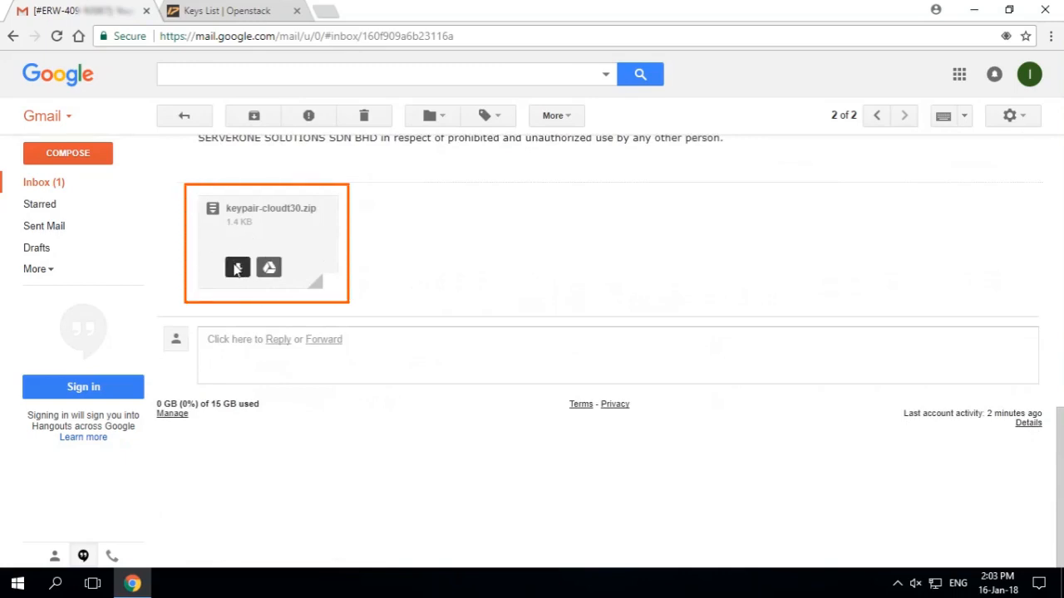
left_click(237, 268)
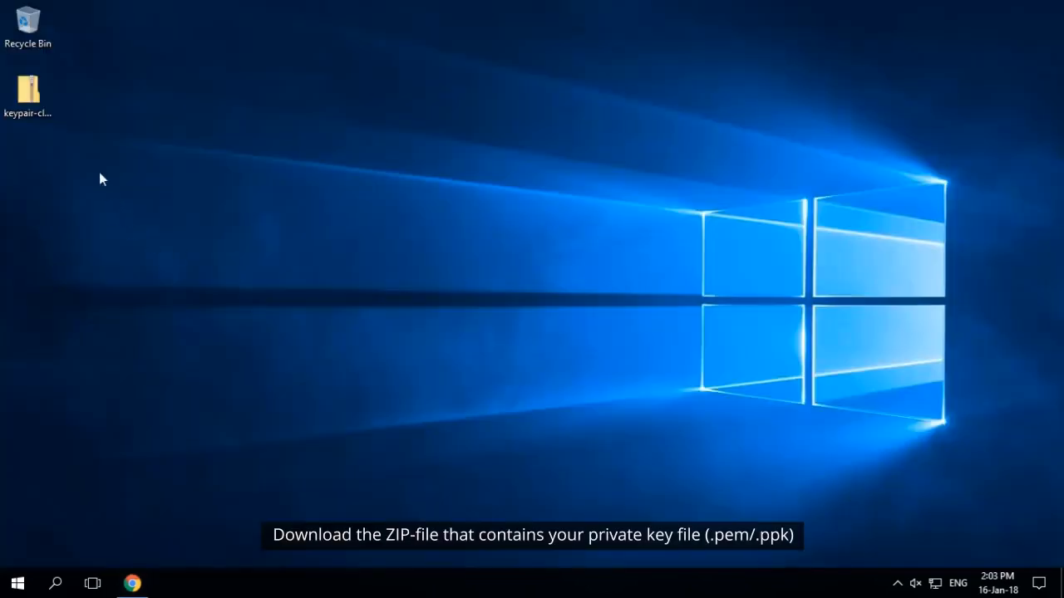
Extract keypair-cloudt30.zip from the desktop into its own folder, up to the file password entry
right_click(37, 93)
left_click(112, 145)
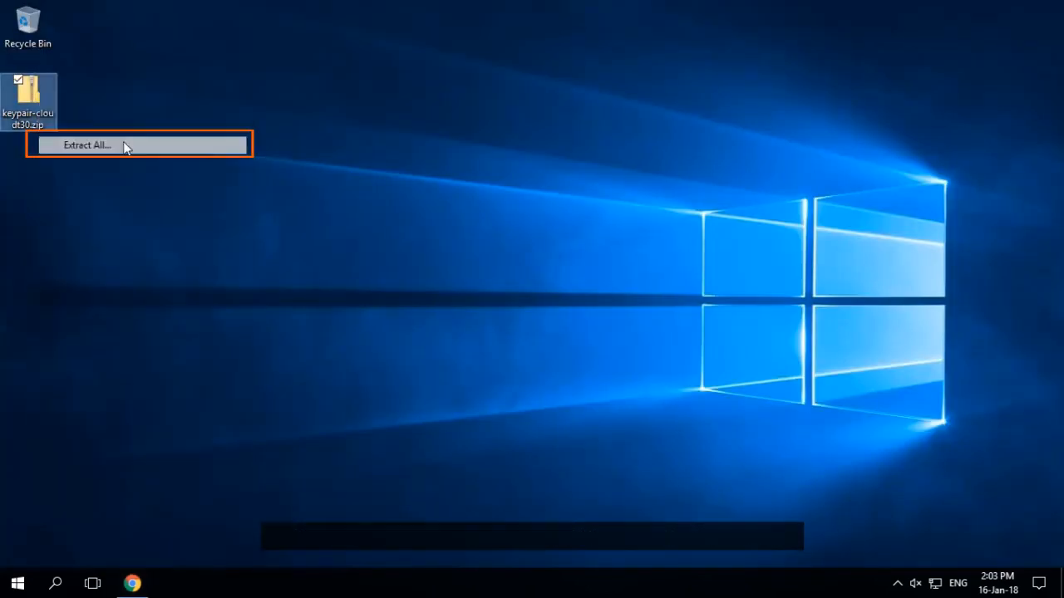
left_click(665, 444)
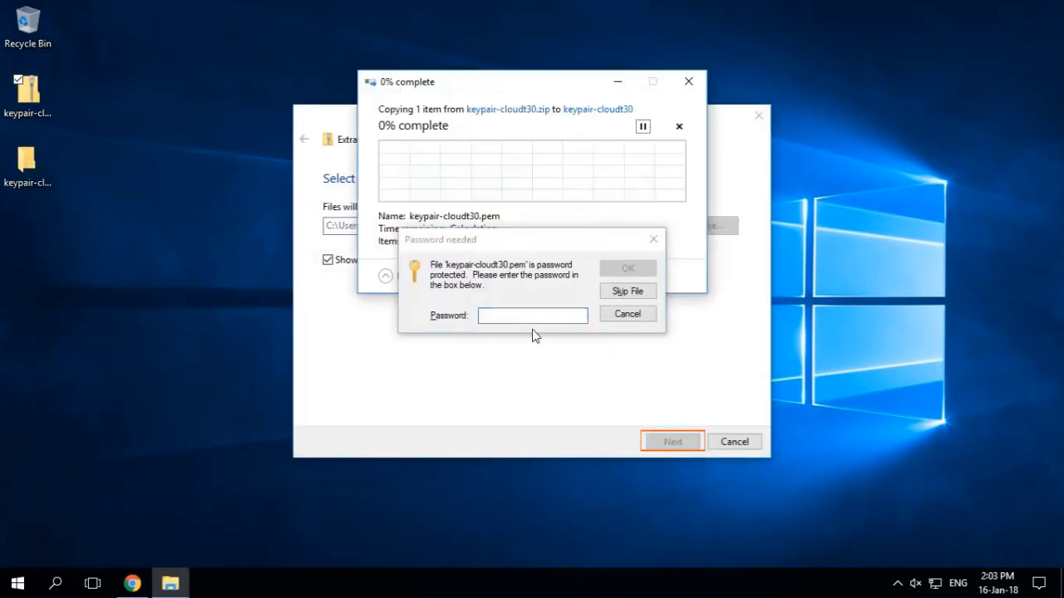
left_click(507, 316)
Return to the email in Chrome, select the customer portal link, and copy the private key zip password from the portal's OpenStack keys page
left_click(132, 584)
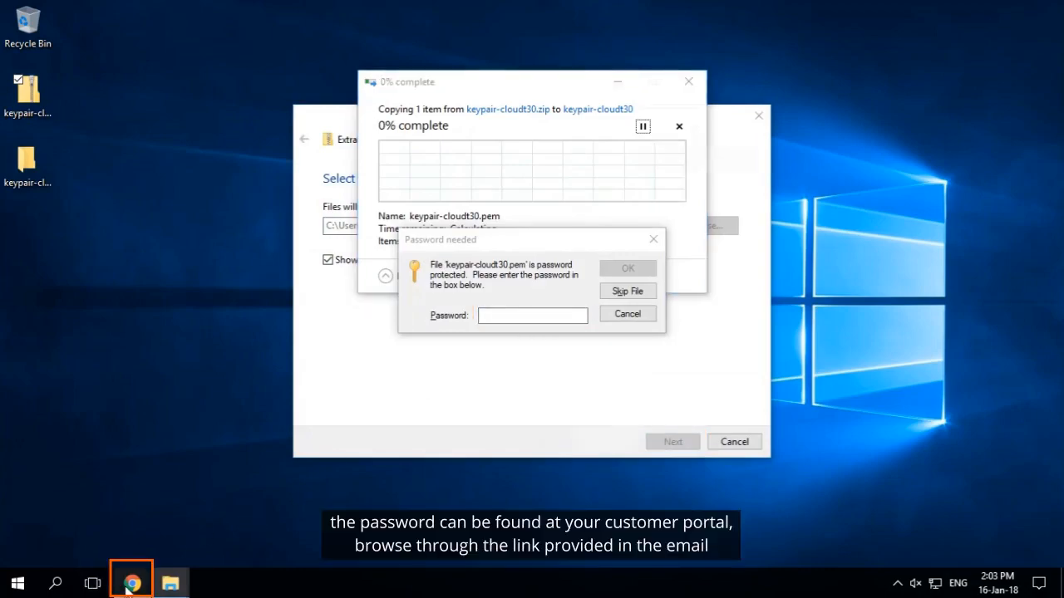
scroll(461, 212, "up", 3)
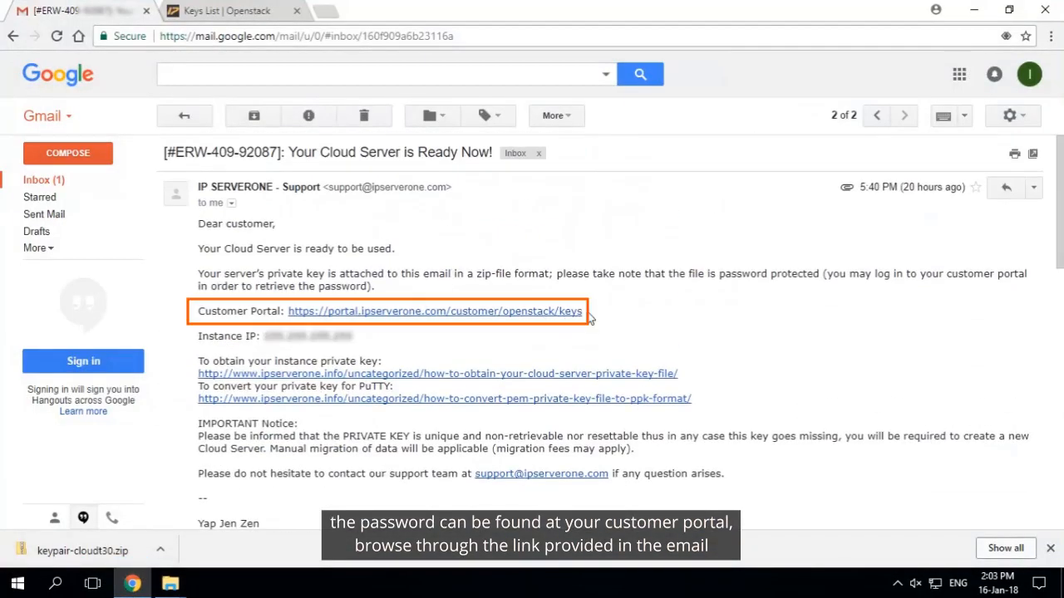
left_click_drag(278, 327, 284, 311)
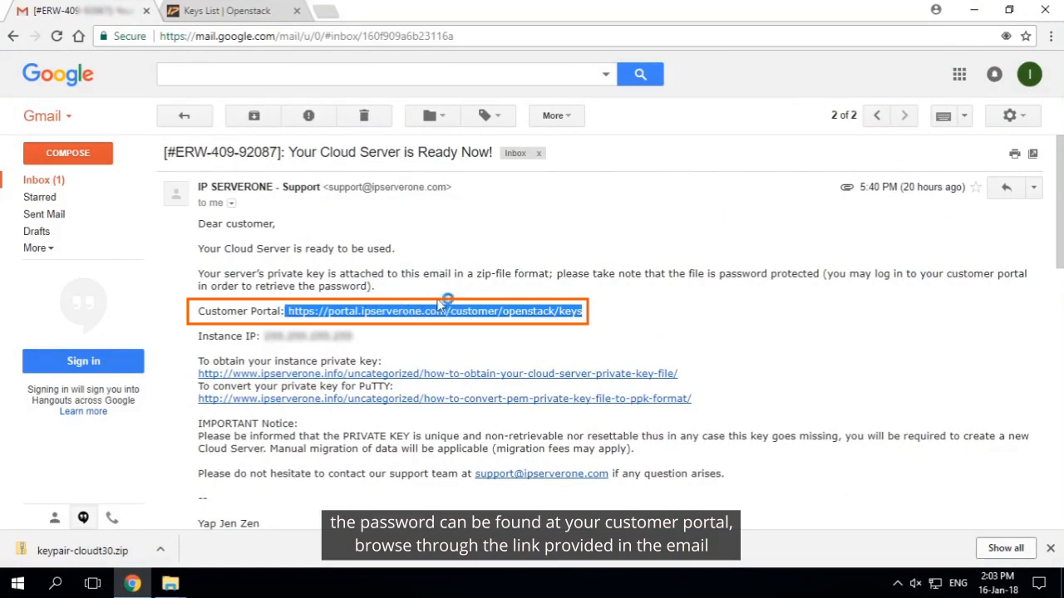
key("ctrl+Tab")
left_click_drag(683, 136, 792, 150)
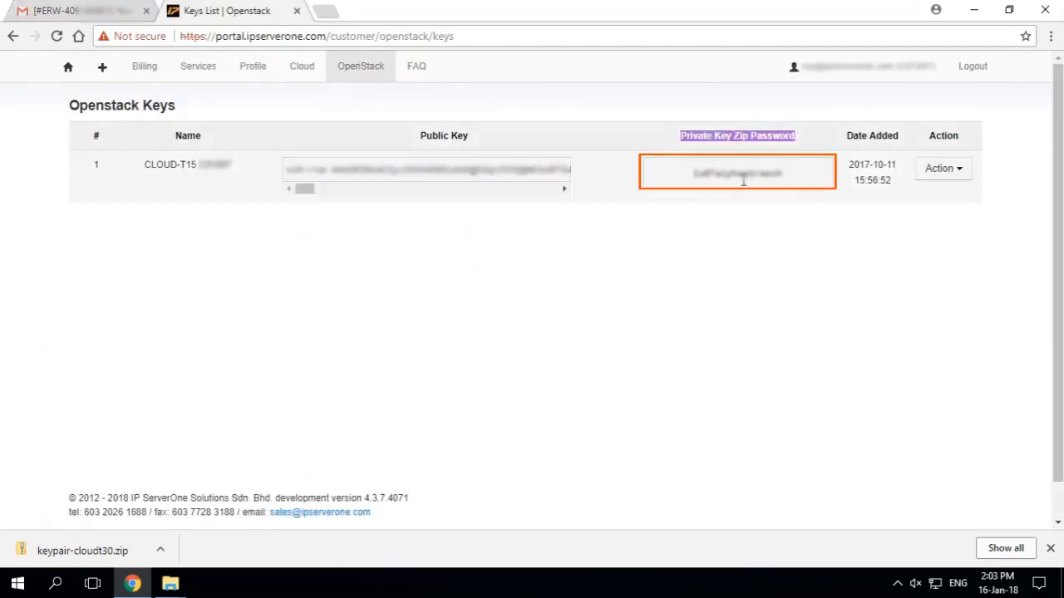
left_click_drag(695, 173, 781, 174)
right_click(772, 177)
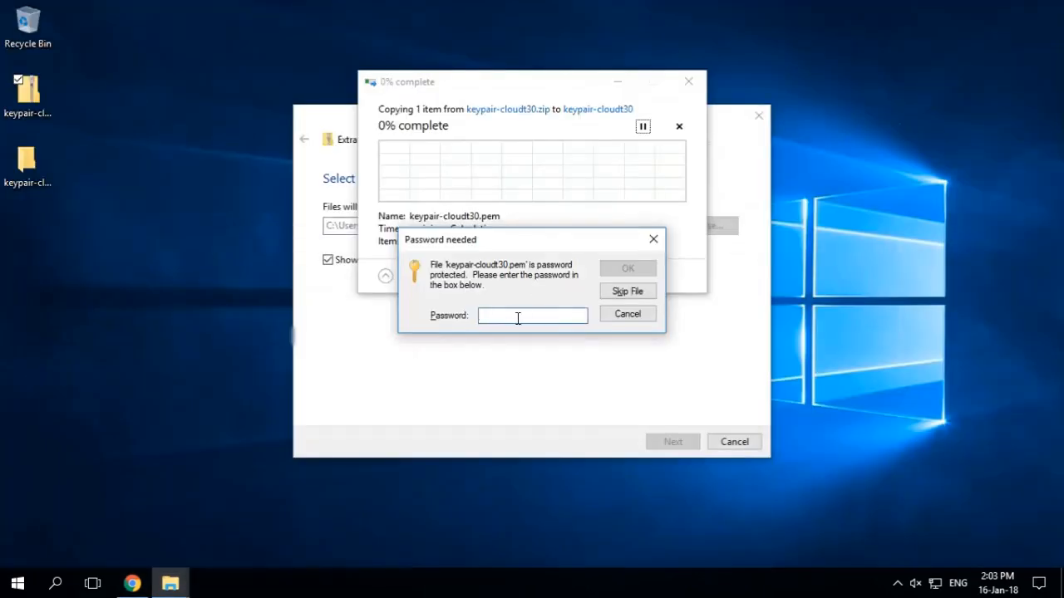
Paste the zip file password to complete the extraction and select keypair-cloudt30.pem in the extracted folder
right_click(518, 315)
left_click(611, 383)
left_click(625, 269)
left_click(239, 100)
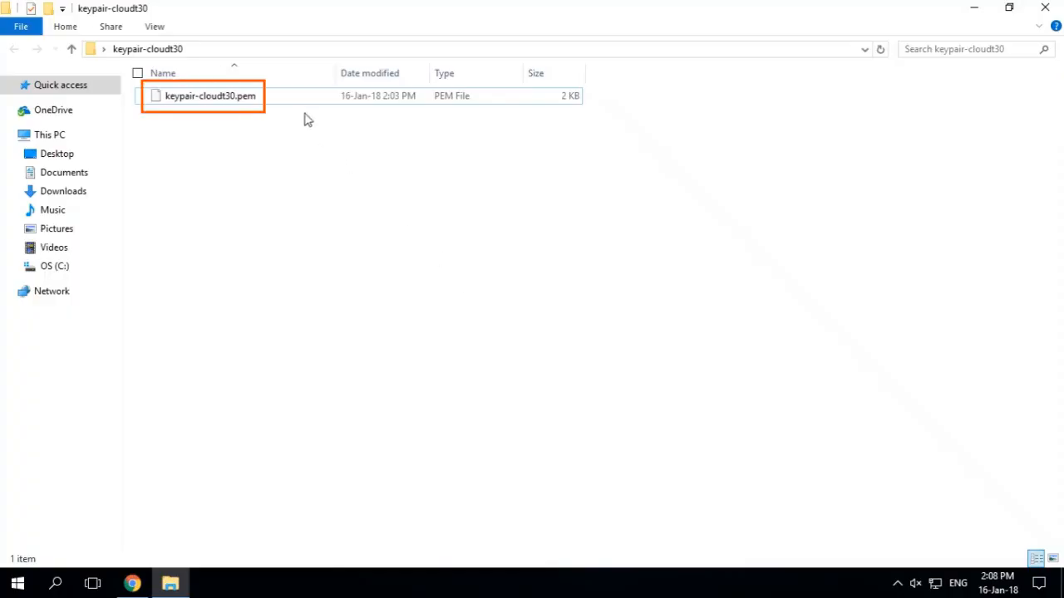
left_click(238, 101)
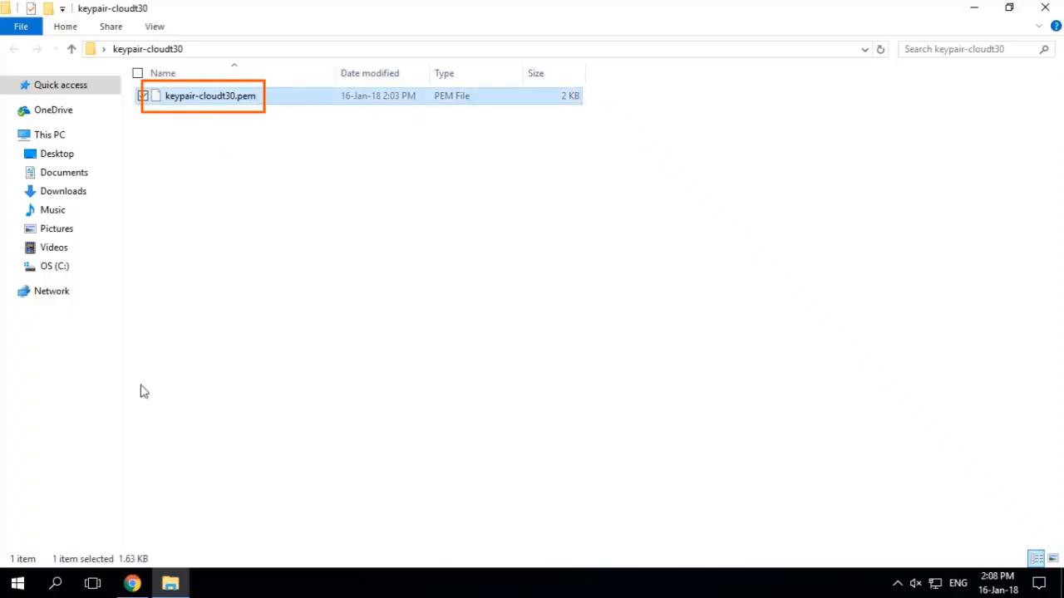
Launch PuTTYgen and load keypair-cloudt30.pem as the existing private key, with all file types shown
left_click(55, 584)
type("pu")
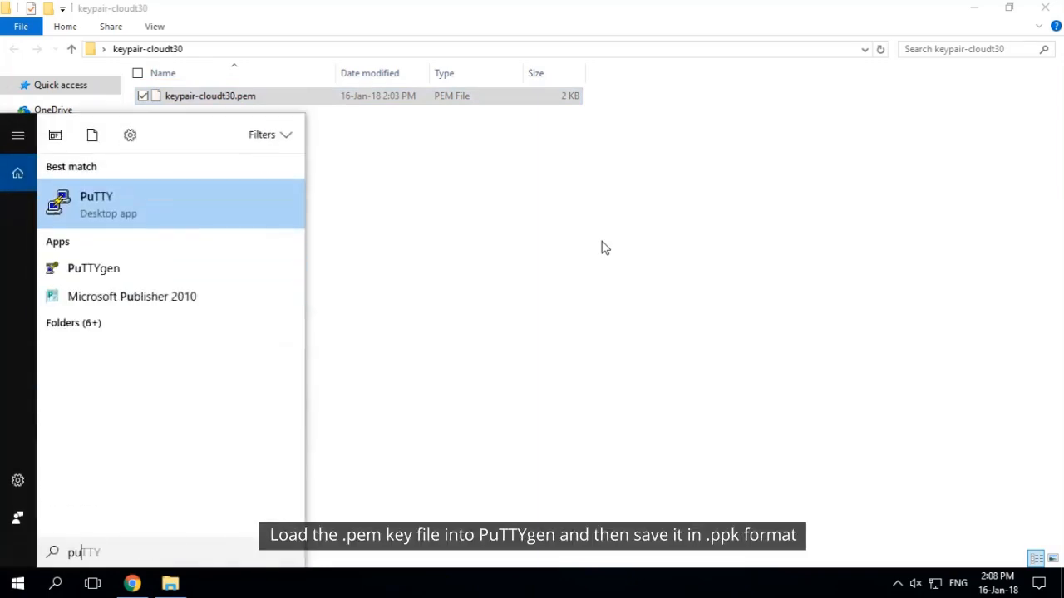
type("tty")
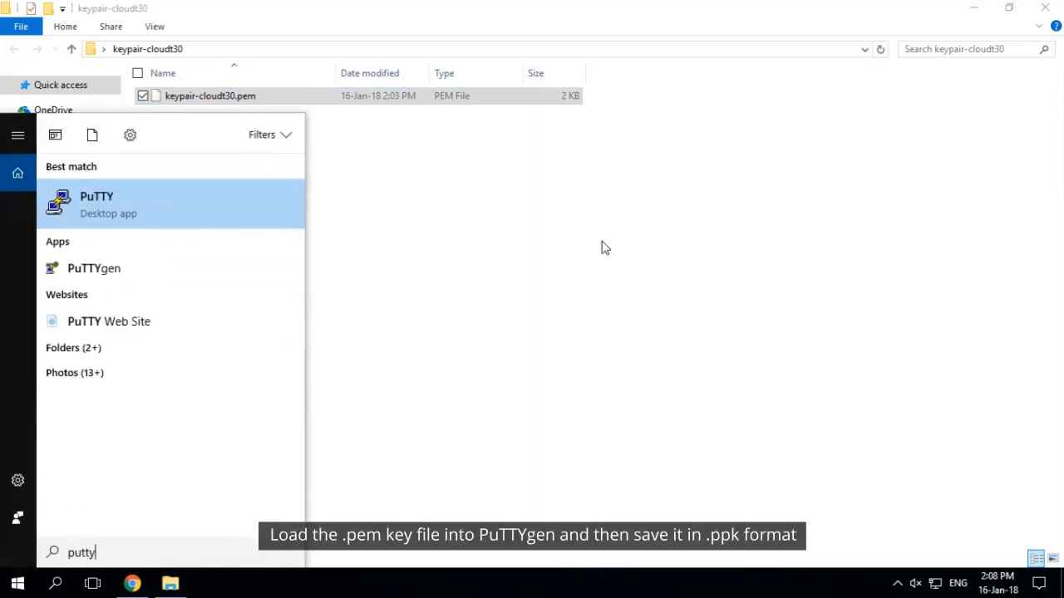
left_click(129, 274)
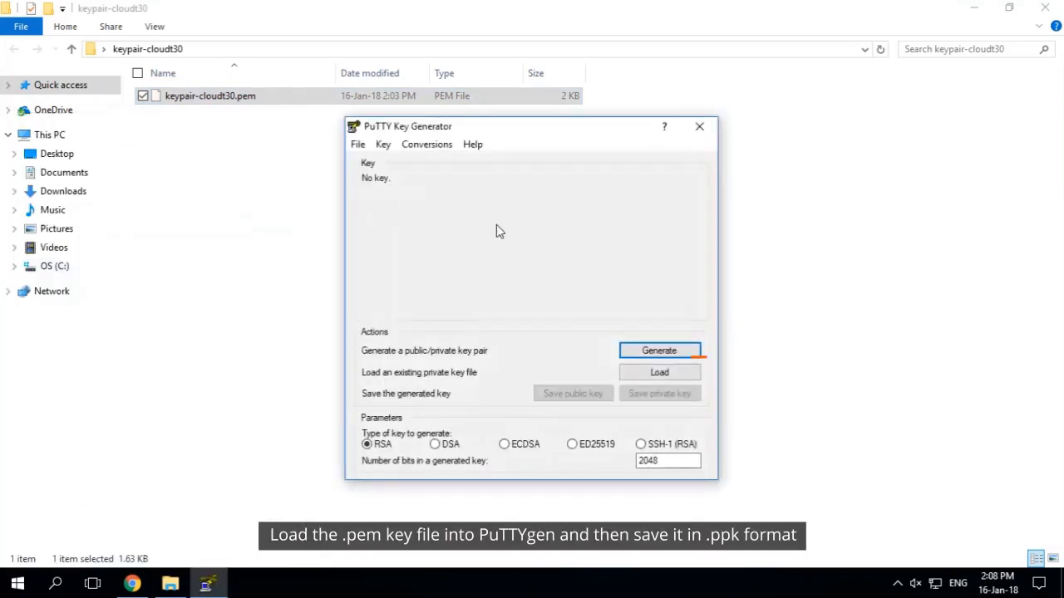
left_click(681, 376)
left_click(777, 481)
left_click(755, 507)
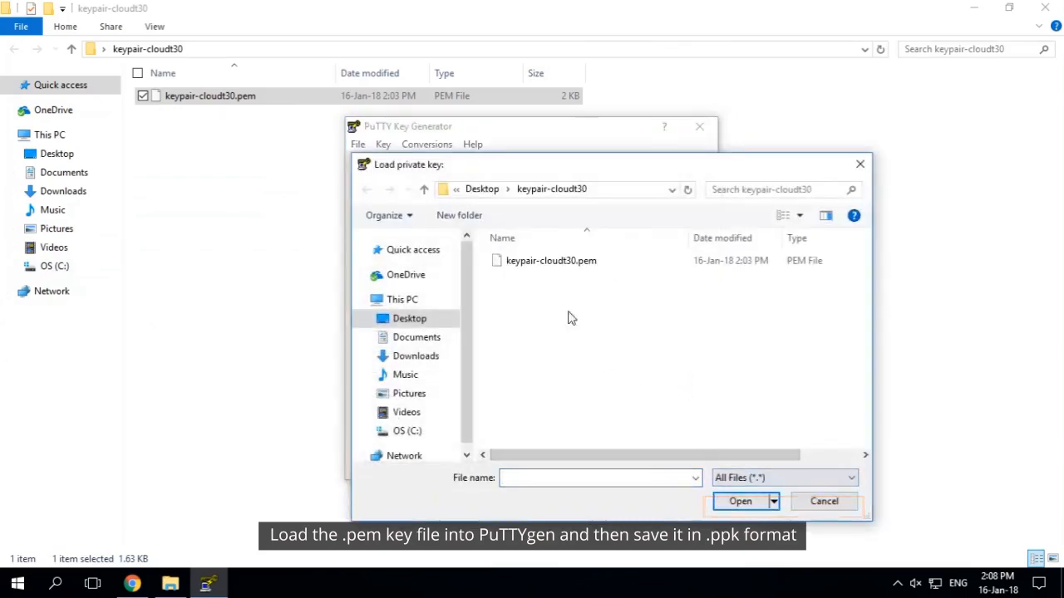
left_click(591, 268)
left_click(743, 503)
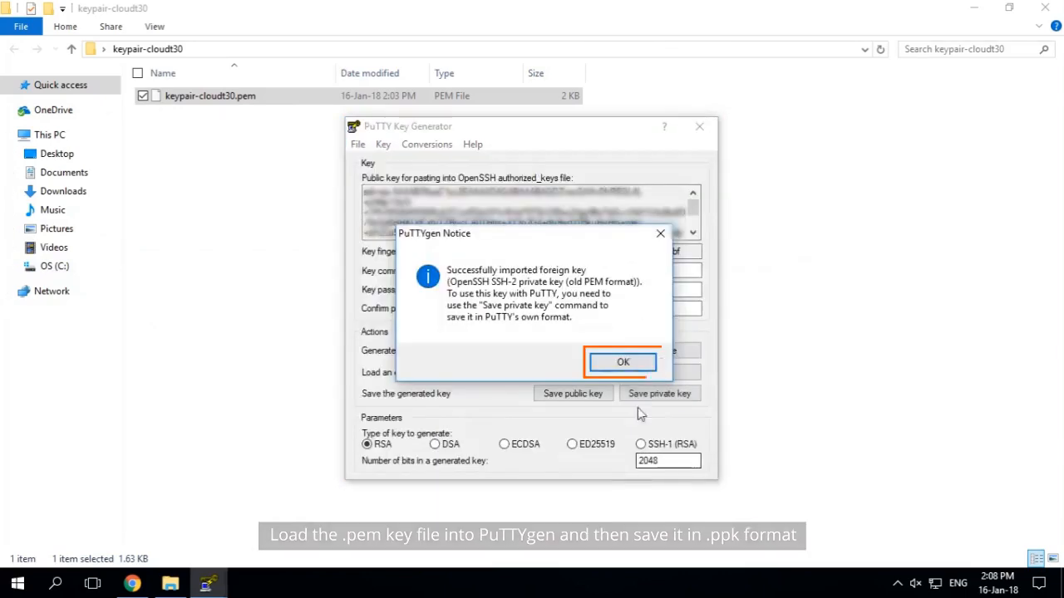
left_click(622, 363)
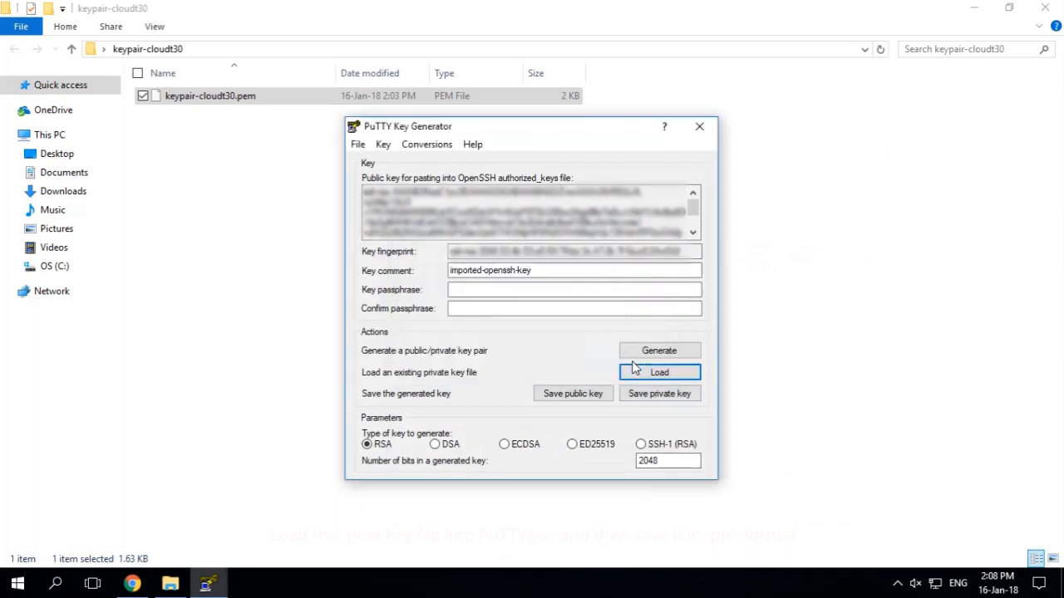
Save the private key without a passphrase as keypair-cloudt30 in .ppk format, close PuTTYgen and select the saved file
left_click(660, 394)
left_click(550, 351)
type("keyp")
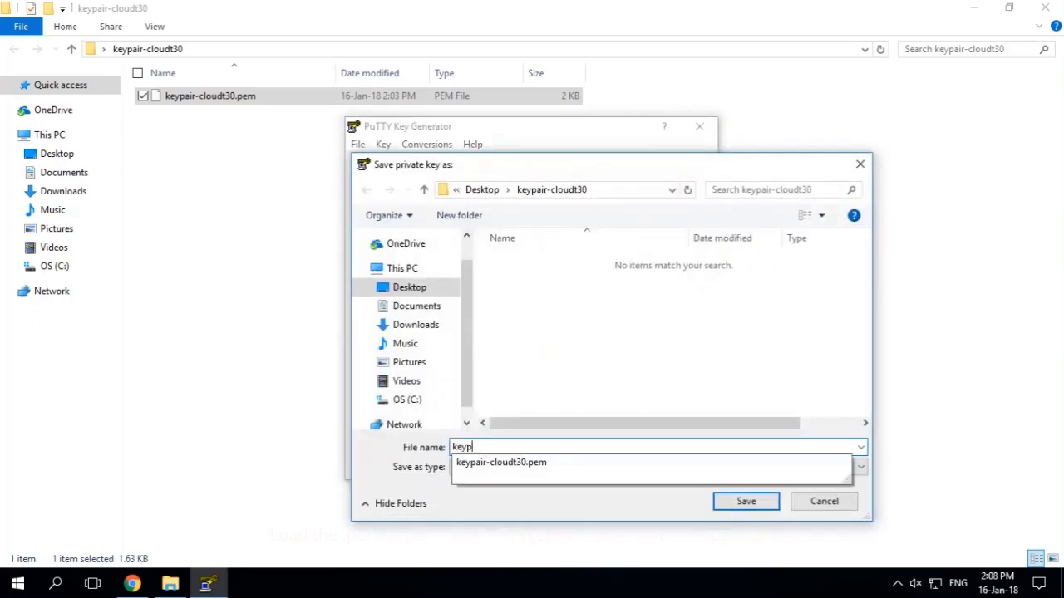
type("air-cloudt30")
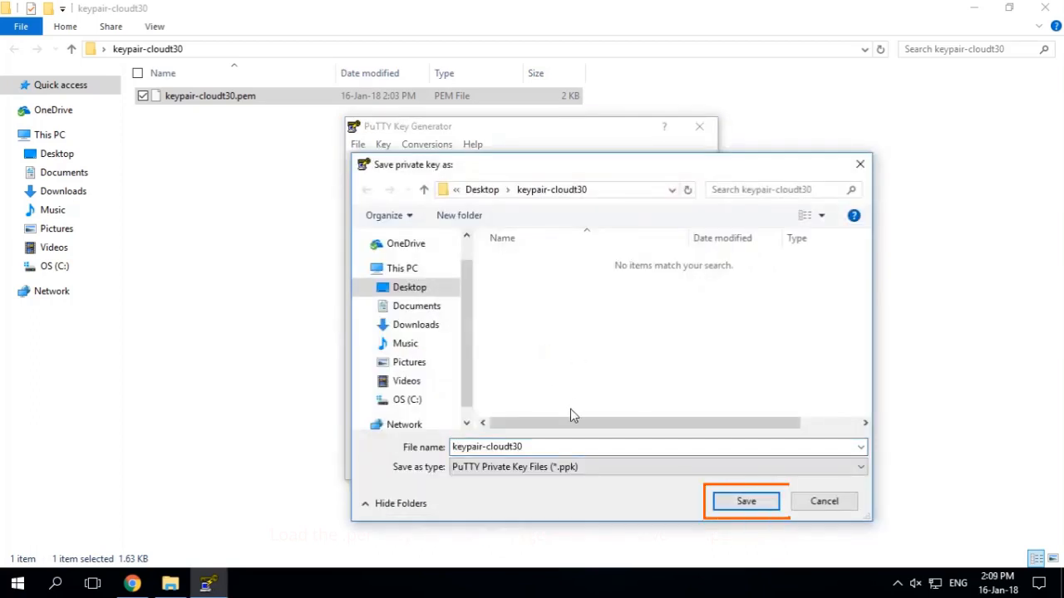
left_click(763, 505)
left_click(699, 127)
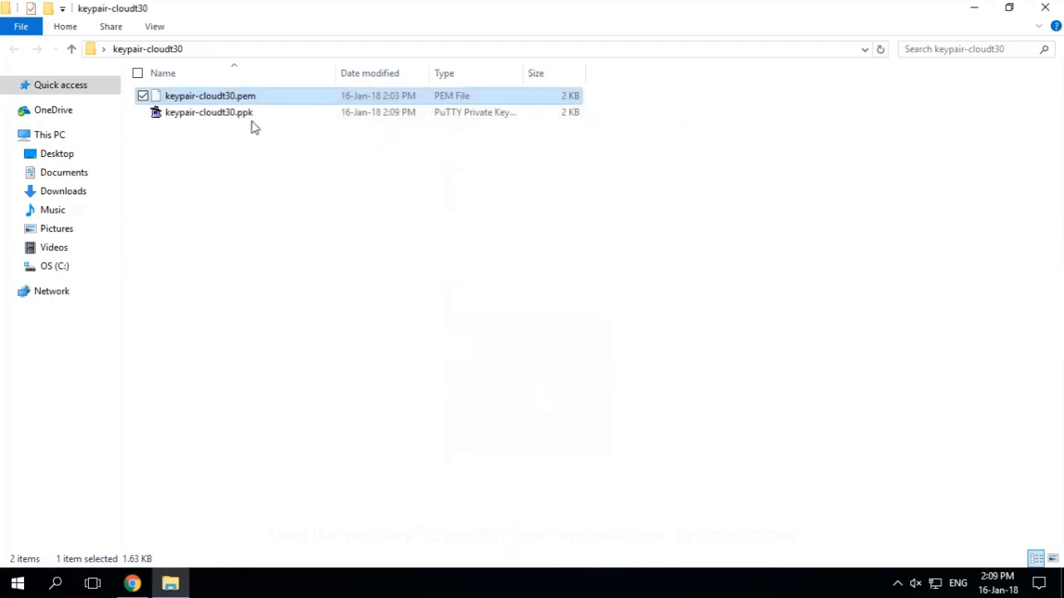
left_click(246, 115)
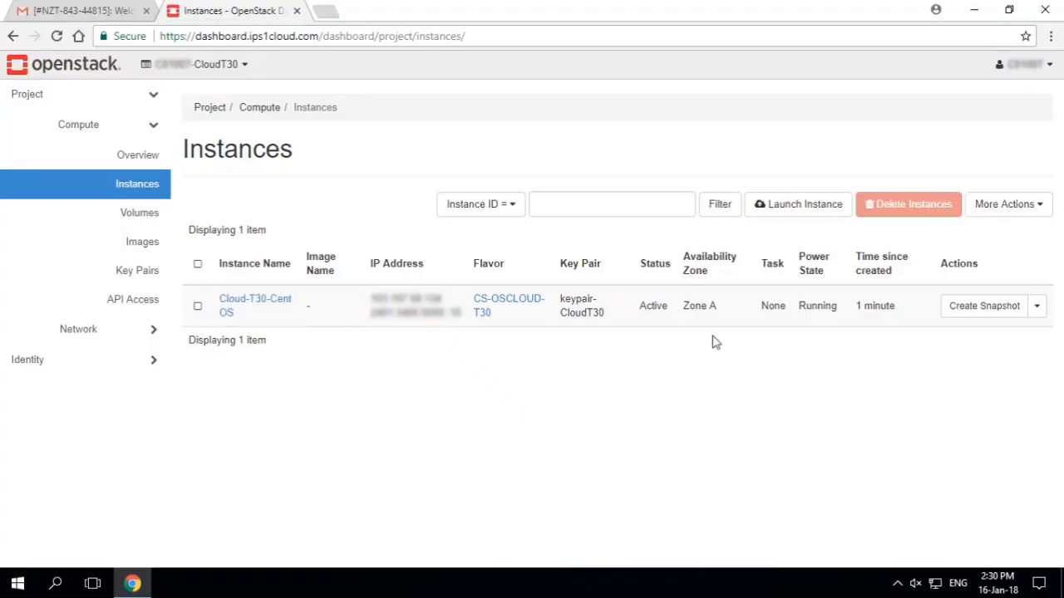
Add an SSH rule with remote CIDR 0.0.0.0/0 to the default security group in the OpenStack project's network settings
left_click(114, 330)
left_click(123, 271)
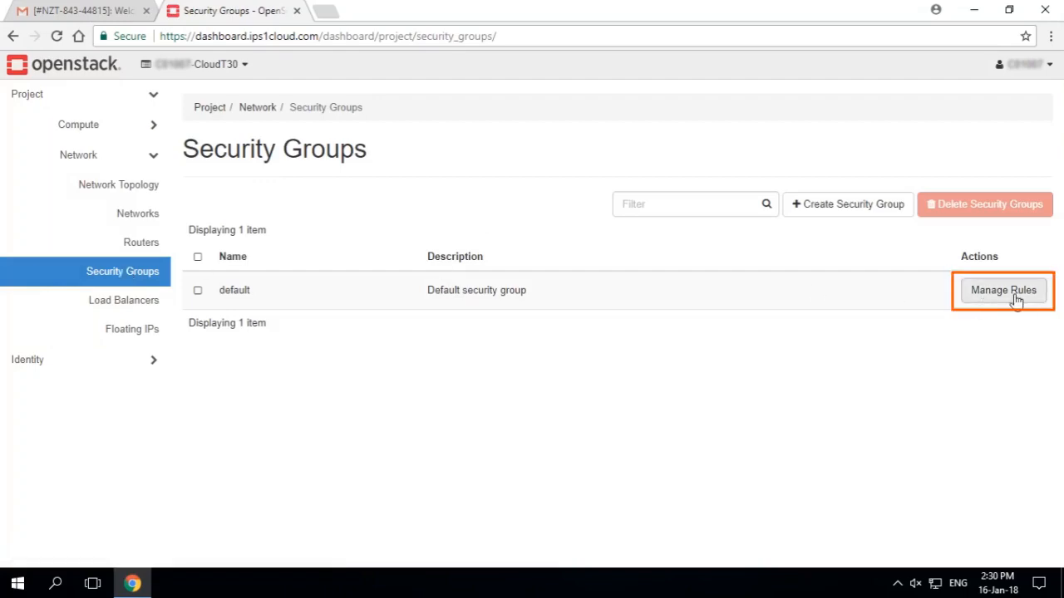
left_click(1015, 298)
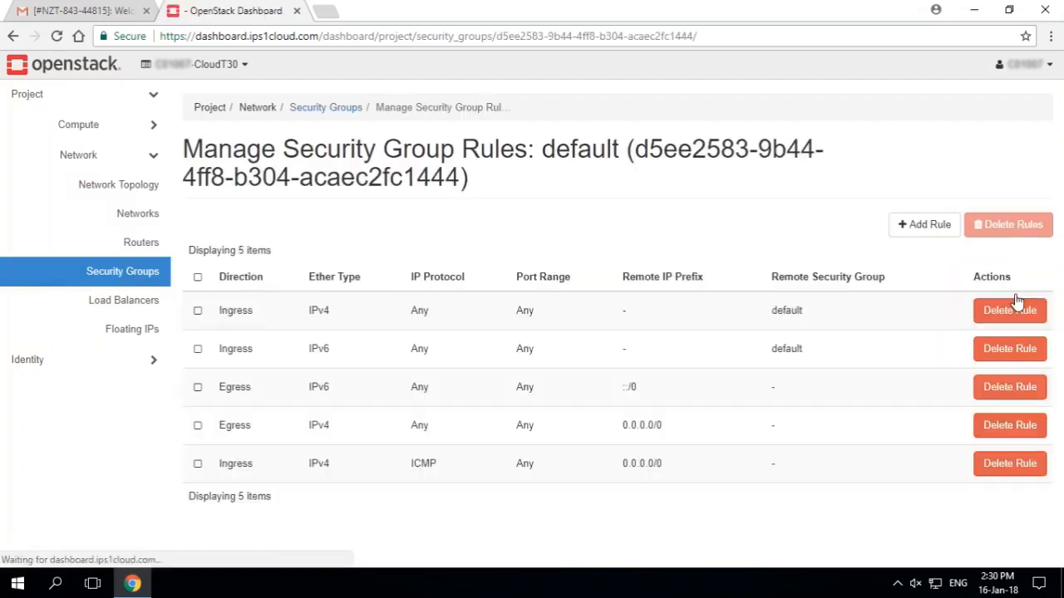
left_click(932, 229)
left_click(461, 172)
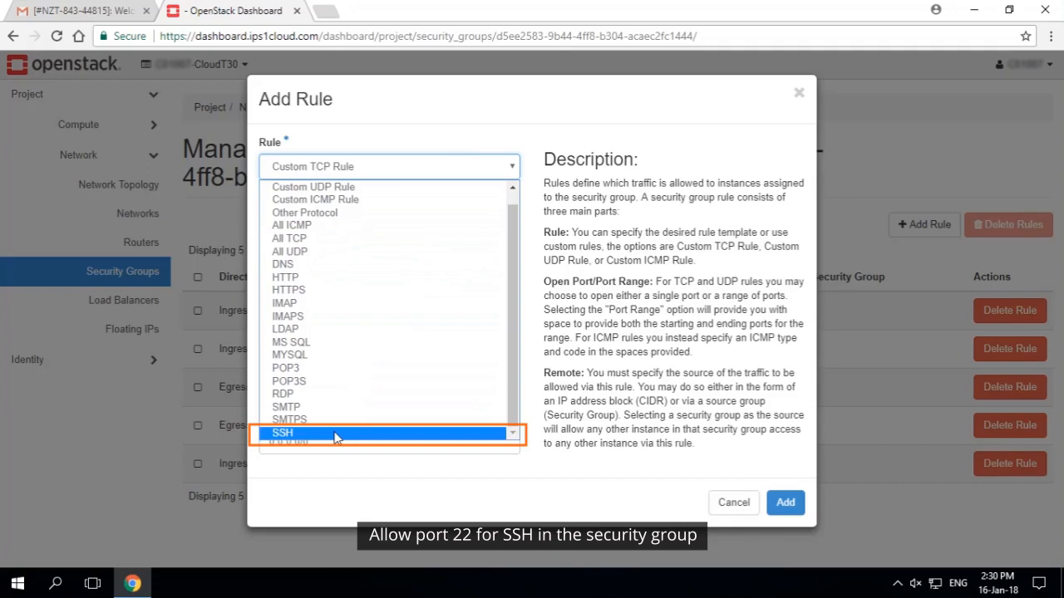
left_click(335, 435)
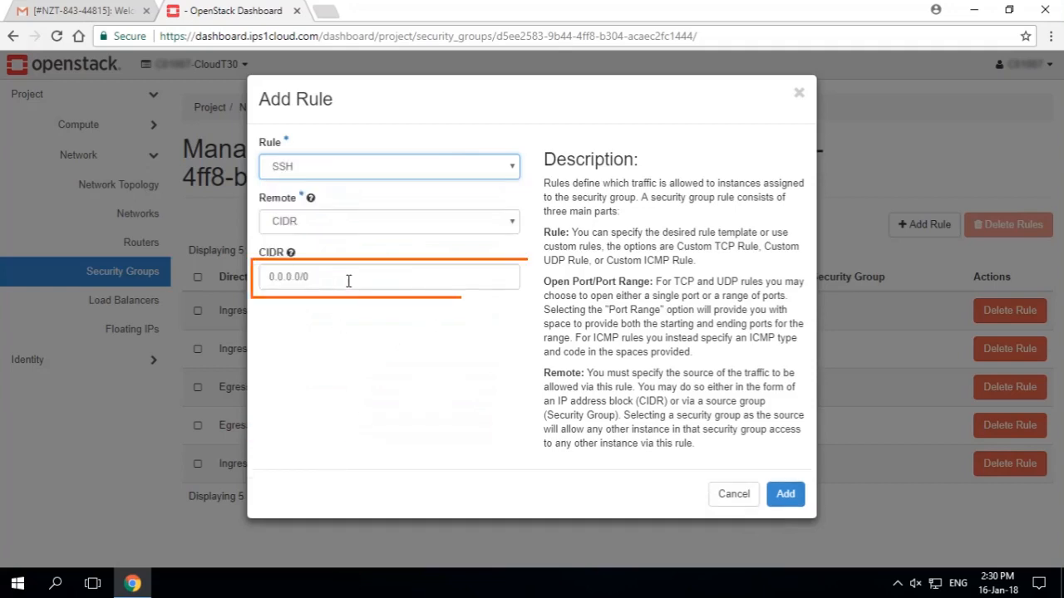
triple_click(291, 279)
left_click(785, 495)
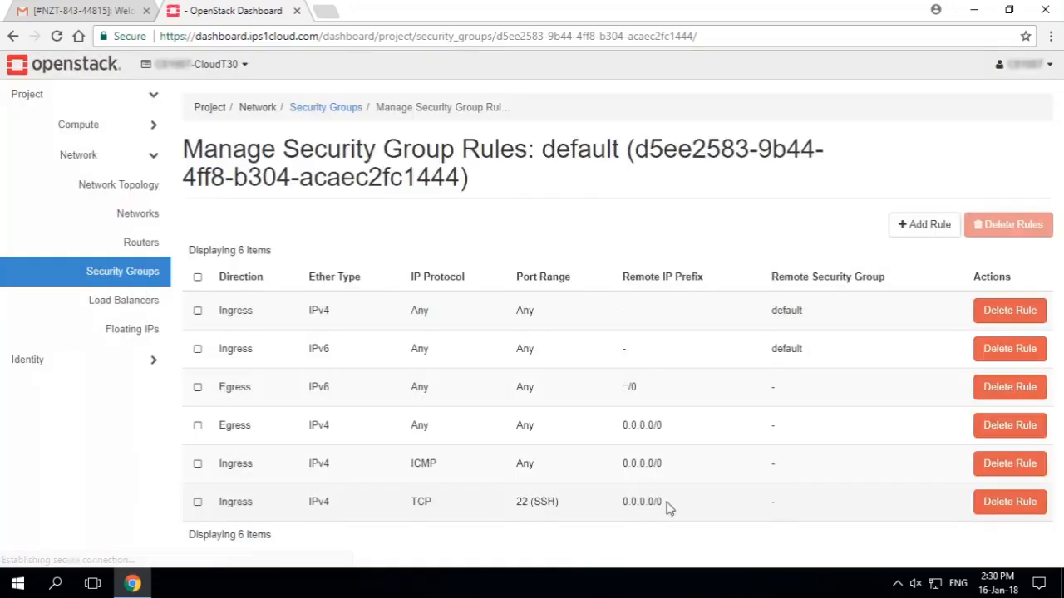
left_click_drag(516, 502, 550, 498)
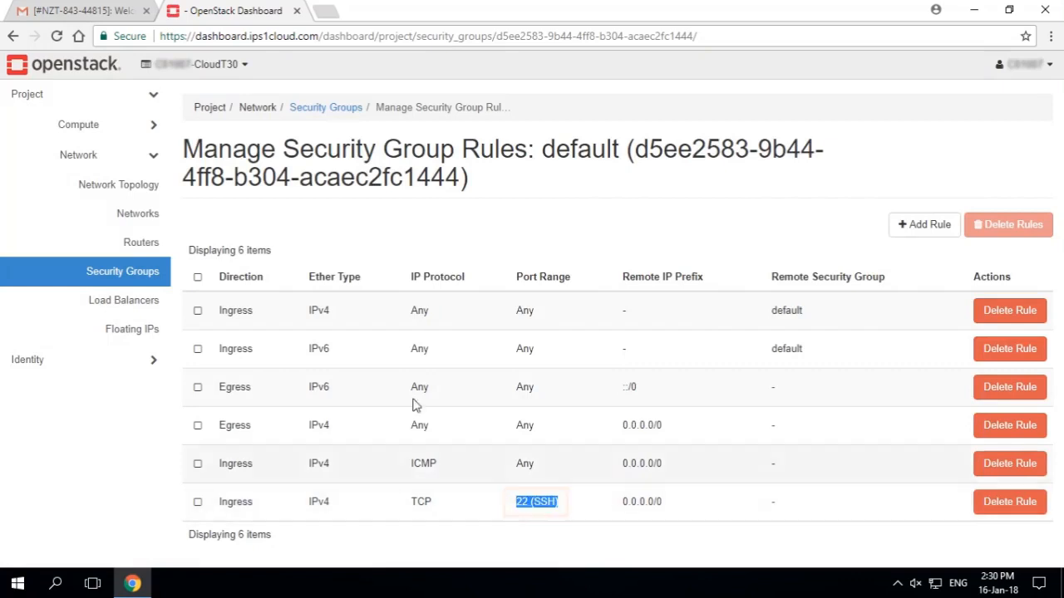
Copy the IPv4 address of the Cloud-T30-CentOS instance from the project's instance list
left_click(121, 131)
left_click(121, 186)
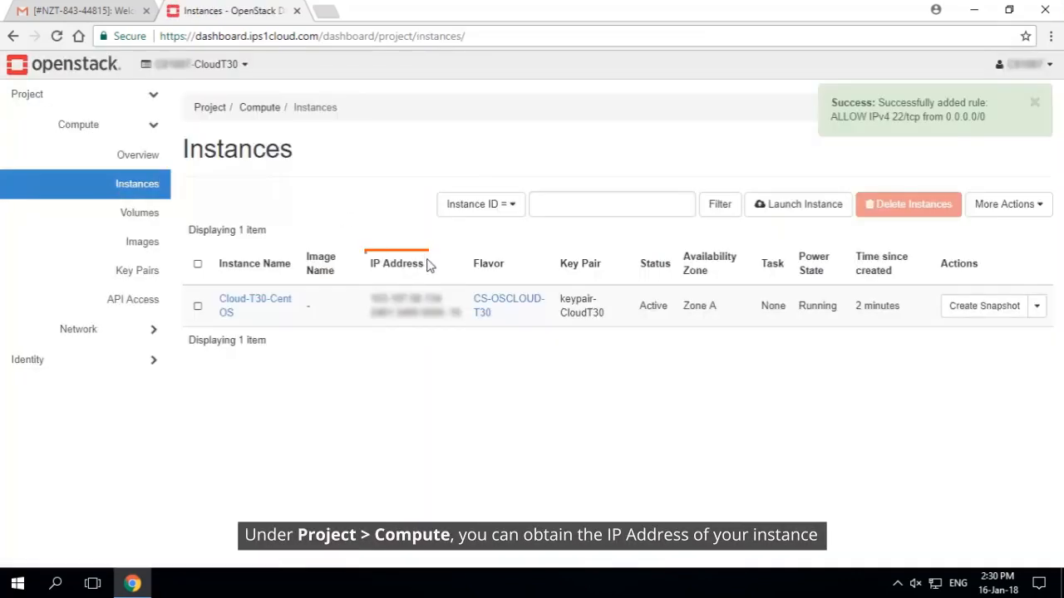
mouse_move(429, 264)
left_mouse_down()
mouse_move(371, 264)
mouse_move(439, 299)
left_mouse_up()
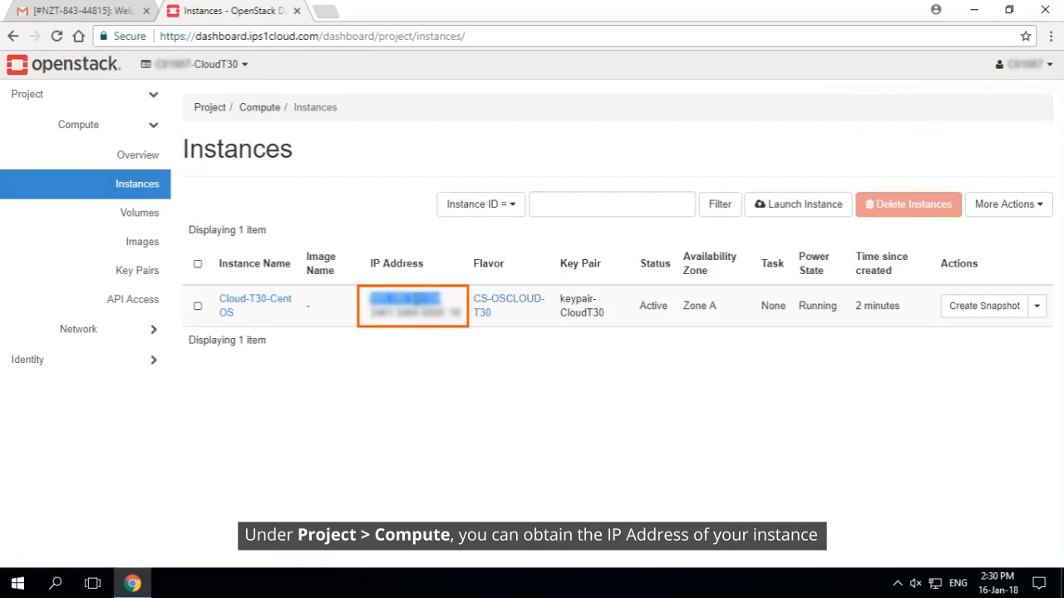
right_click(417, 299)
left_click(463, 311)
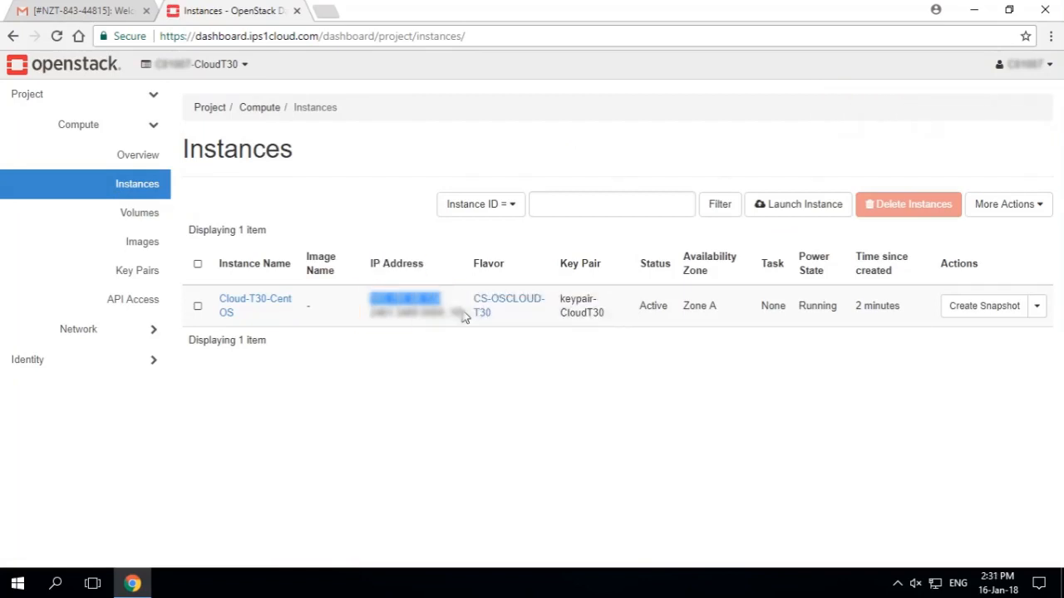
Launch PuTTY and paste the instance's IP address as the host name for the SSH session
key("super")
type("putty")
left_click(130, 208)
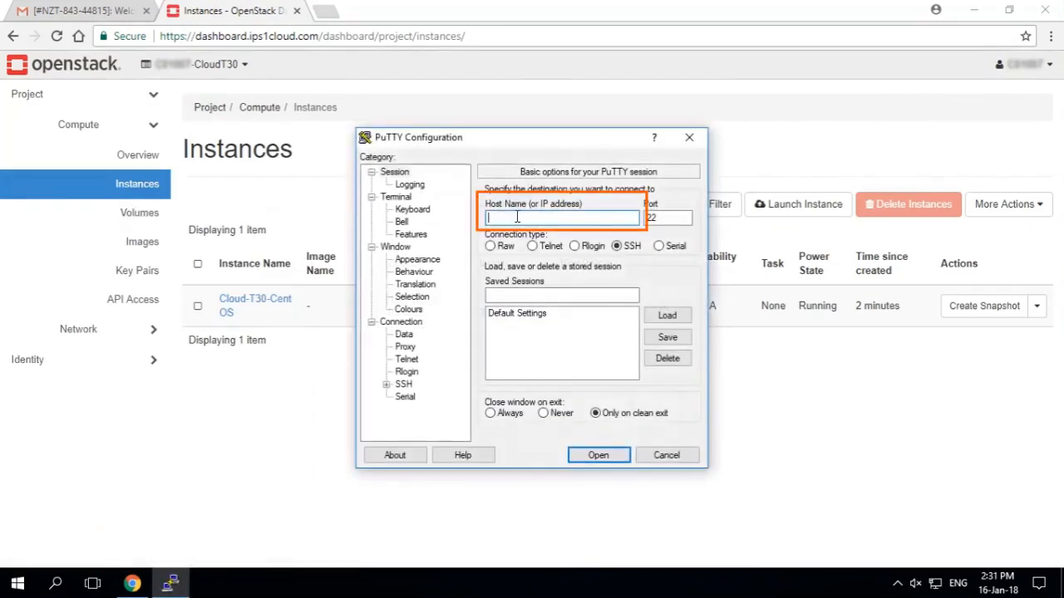
right_click(517, 217)
left_click(613, 280)
Set keypair-cloudt30.ppk as the private key file for SSH authentication in the PuTTY session
left_click(386, 384)
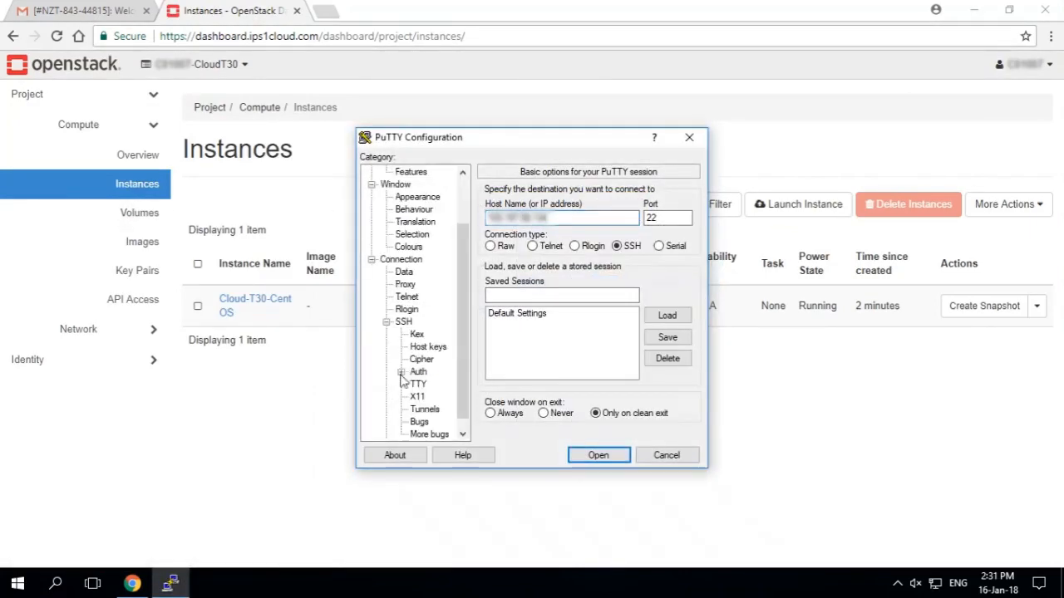
scroll(402, 378, "down", 1)
left_click(418, 359)
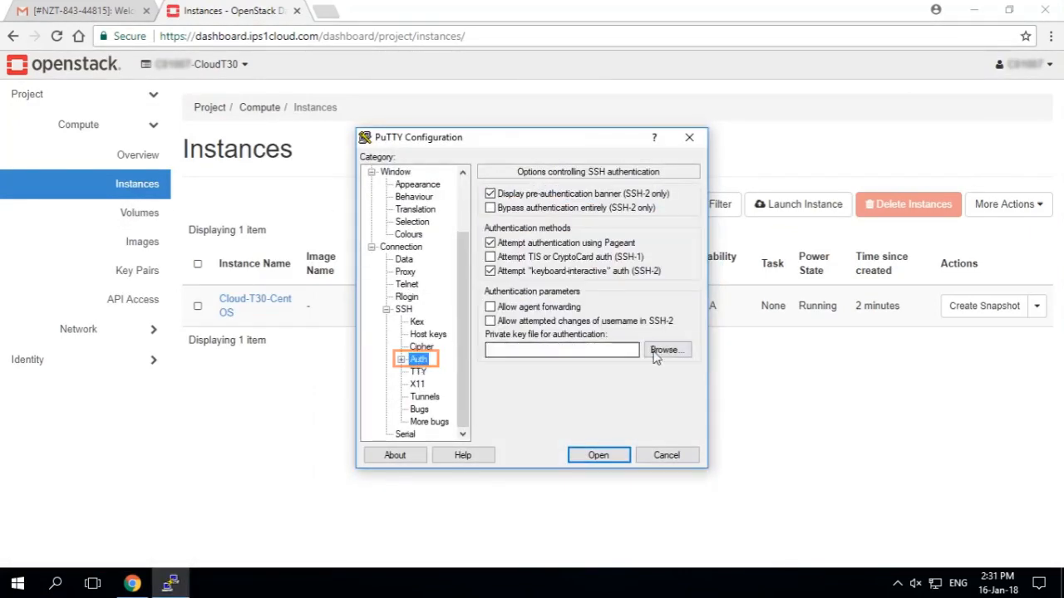
left_click(657, 355)
left_click(601, 259)
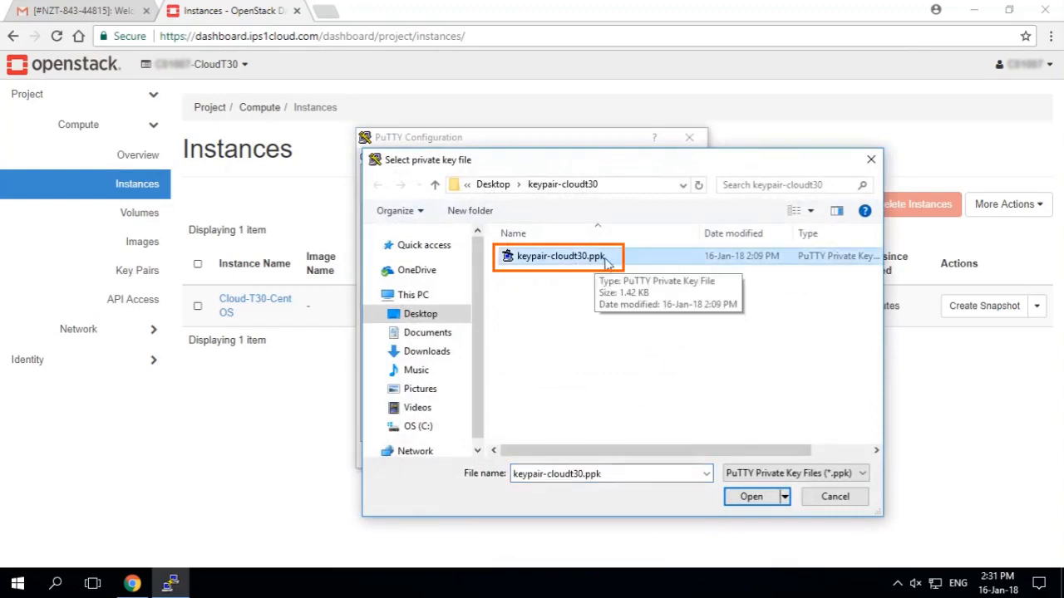
left_click(752, 497)
Open the SSH connection, trust and cache the server's host key, and log in as centos
left_click(600, 455)
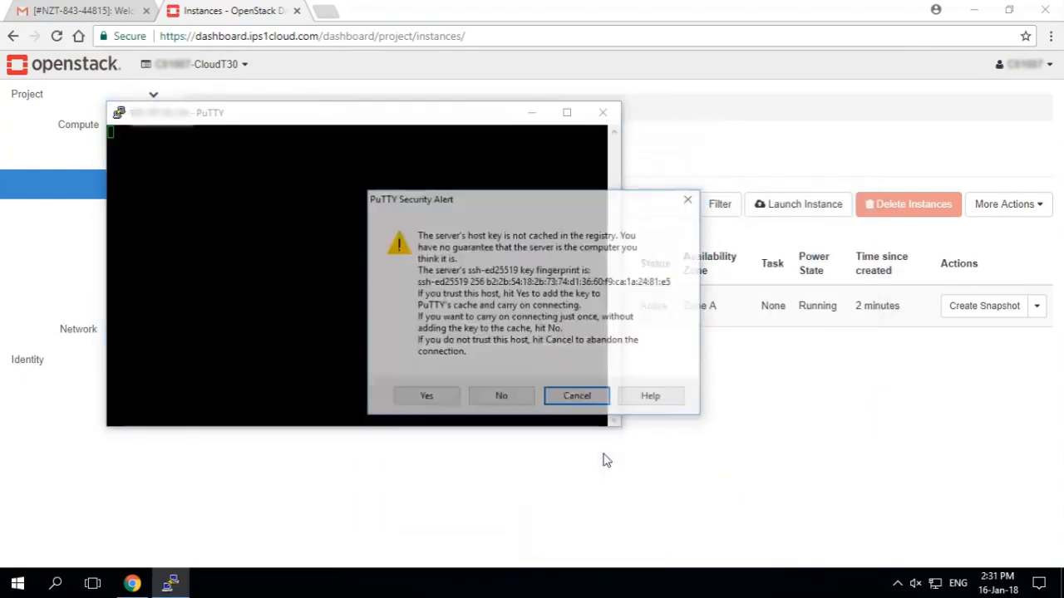
left_click(427, 396)
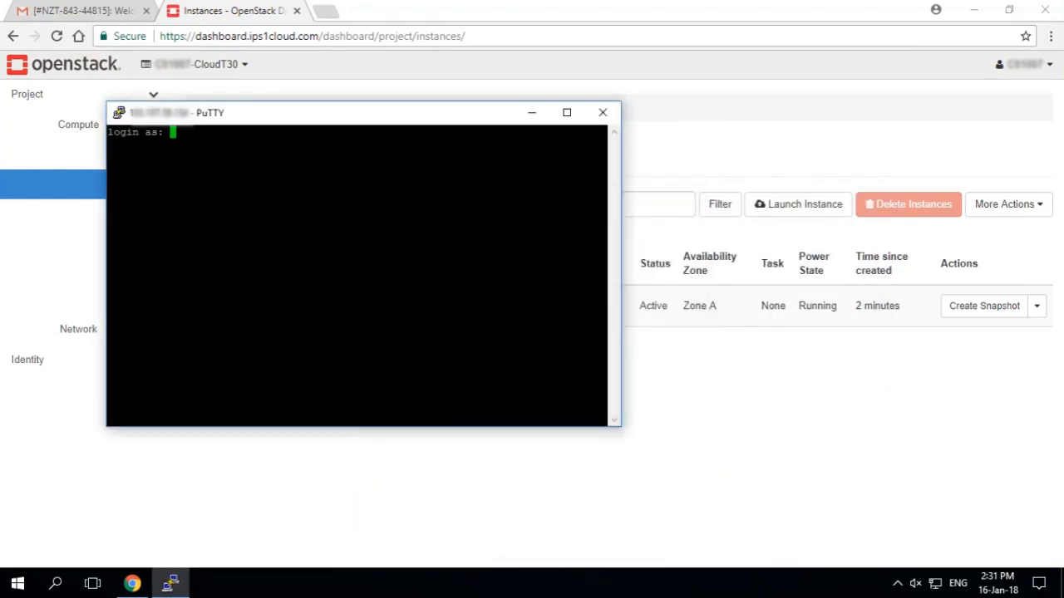
type("centos")
key("Return")
double_click(516, 121)
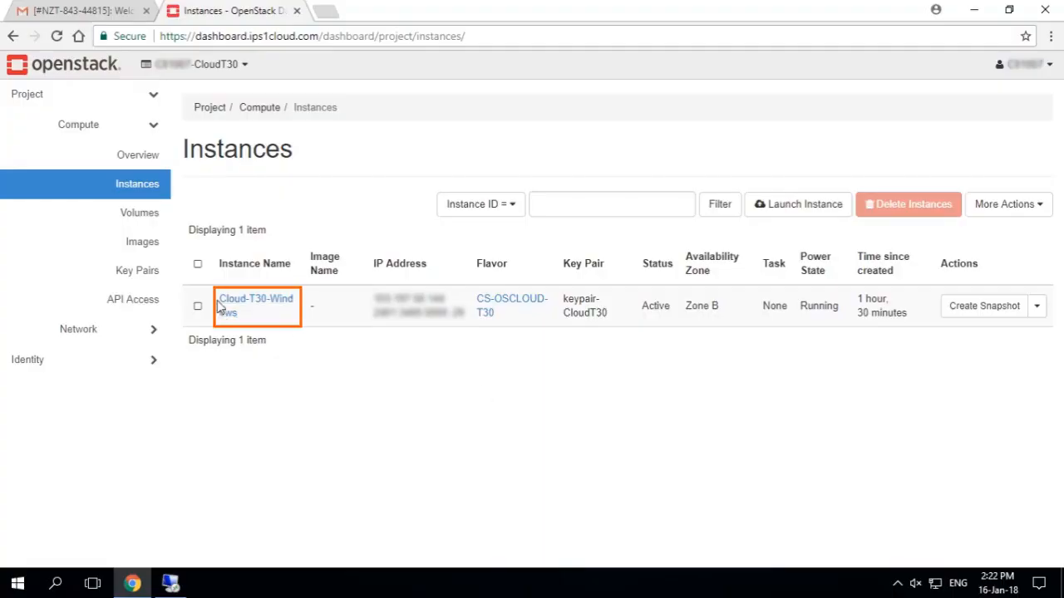
Add an RDP rule with remote CIDR 0.0.0.0/0 to the default security group in the OpenStack project's network settings
left_click(123, 331)
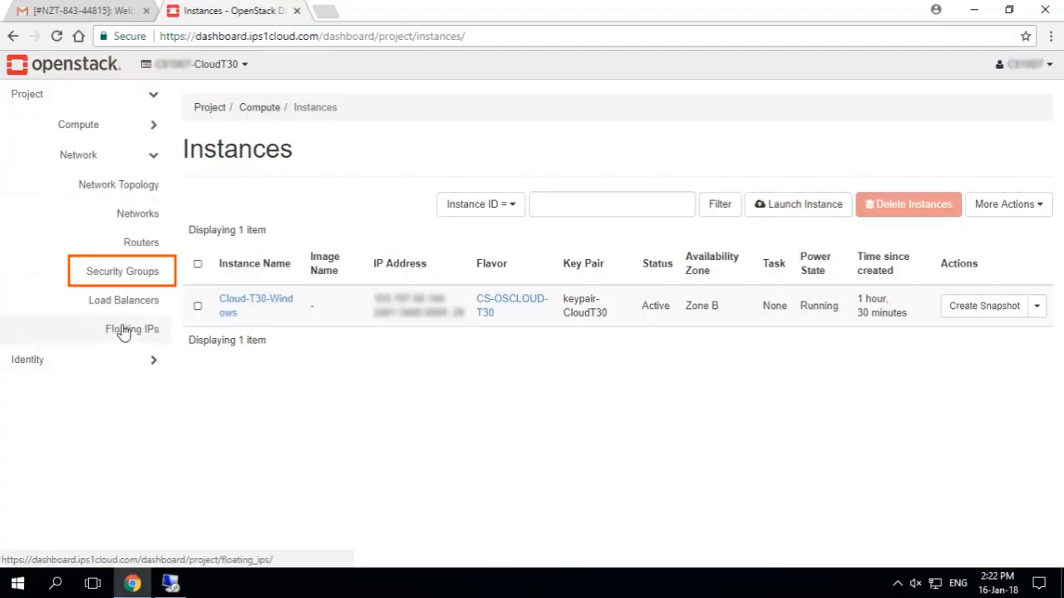
left_click(121, 269)
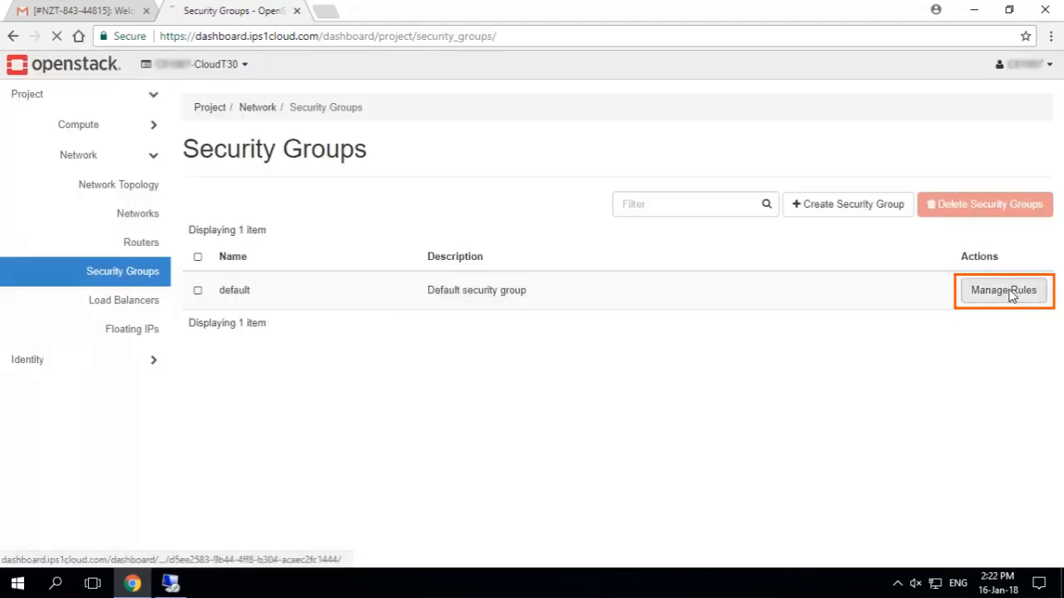
left_click(1004, 290)
left_click(925, 225)
left_click(437, 172)
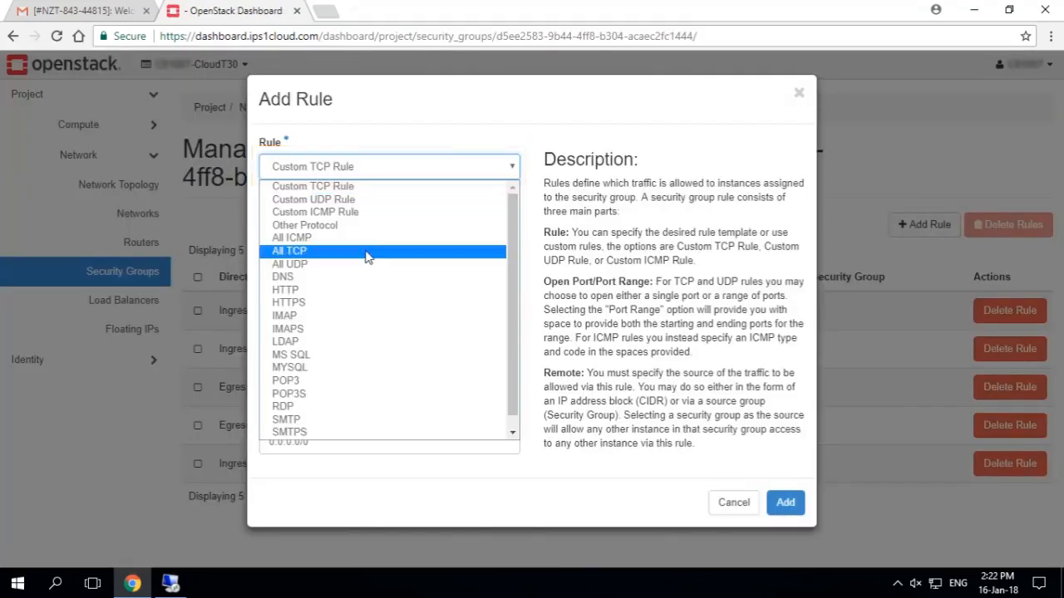
scroll(355, 397, "down", 1)
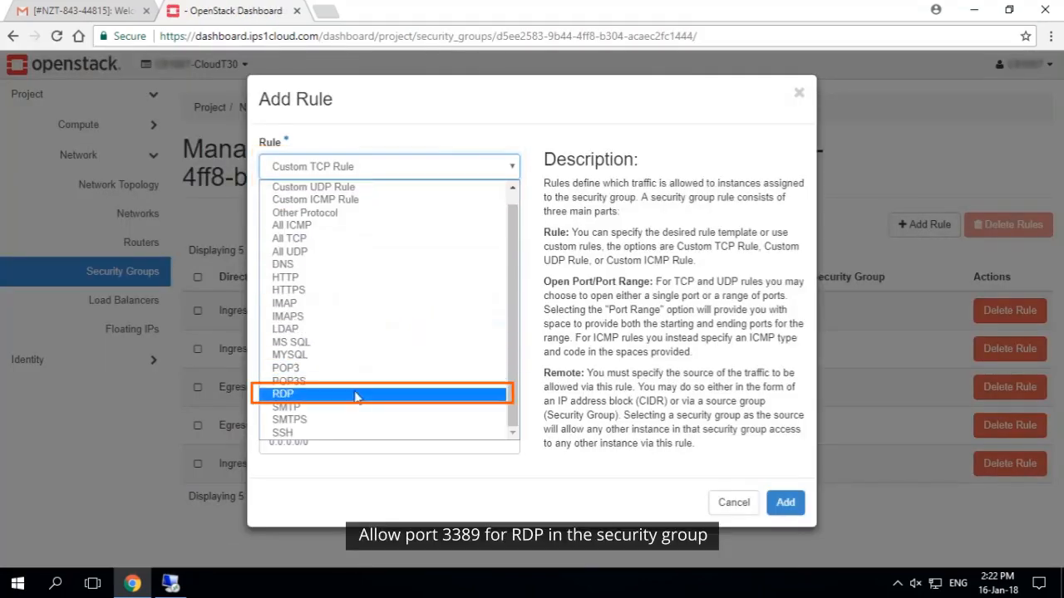
left_click(299, 396)
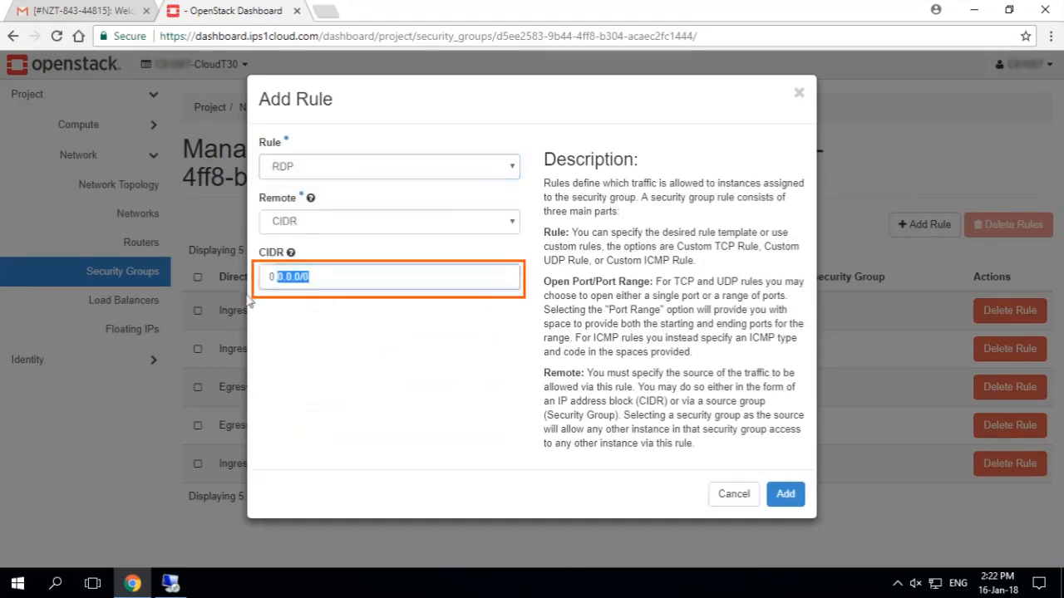
left_click(786, 502)
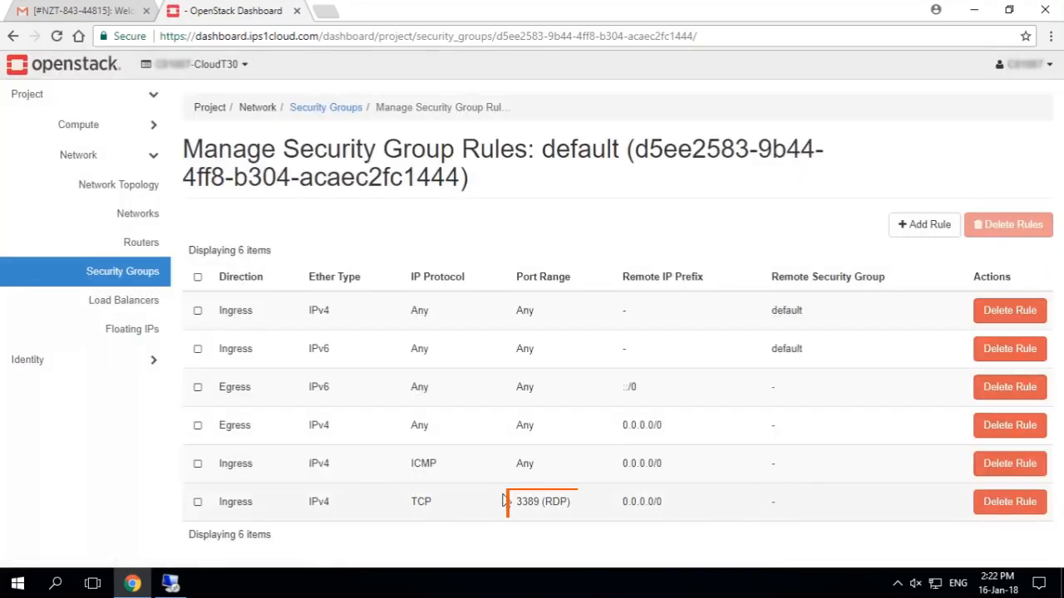
Copy the IPv4 address of the Cloud-T30-Windows instance from the project's instance list
left_click(113, 133)
left_click(123, 184)
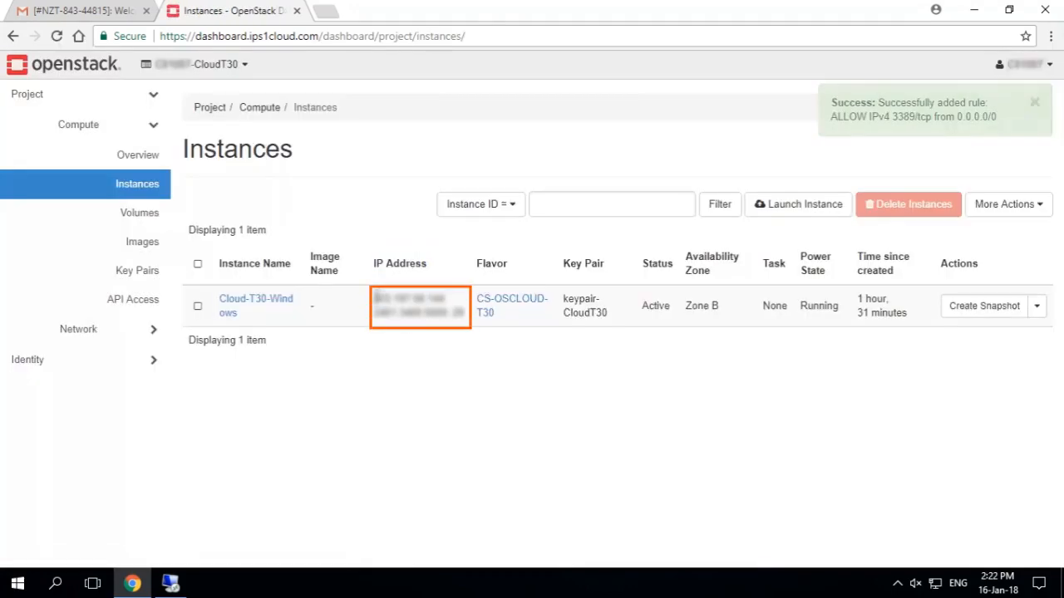
double_click(407, 298)
right_click(409, 298)
left_click(433, 312)
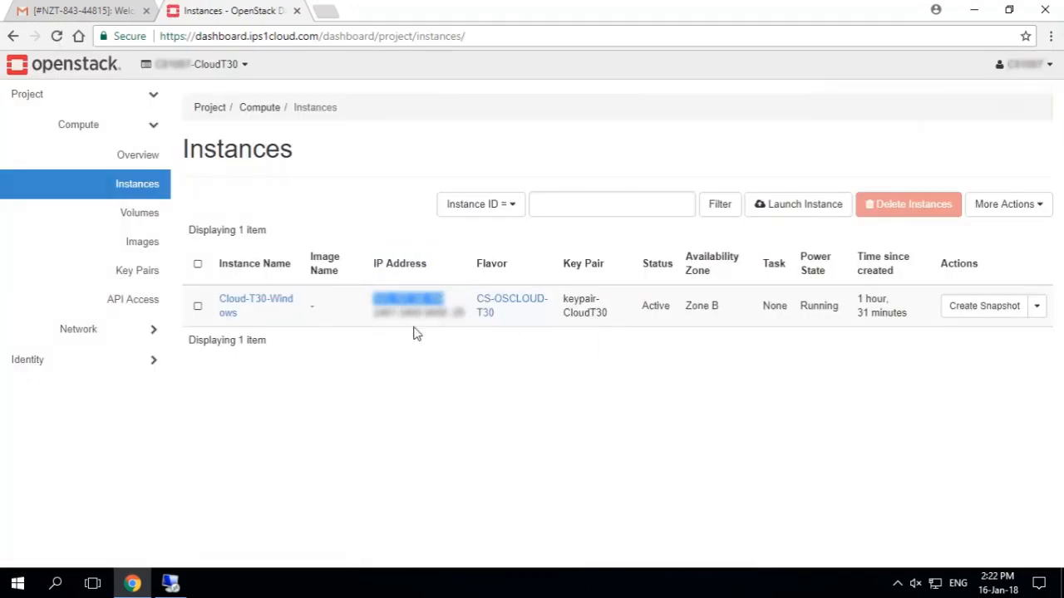
Launch Remote Desktop Connection, paste the instance's IP address as the computer, and connect, trusting the remote connection
left_click(56, 583)
type("remote de")
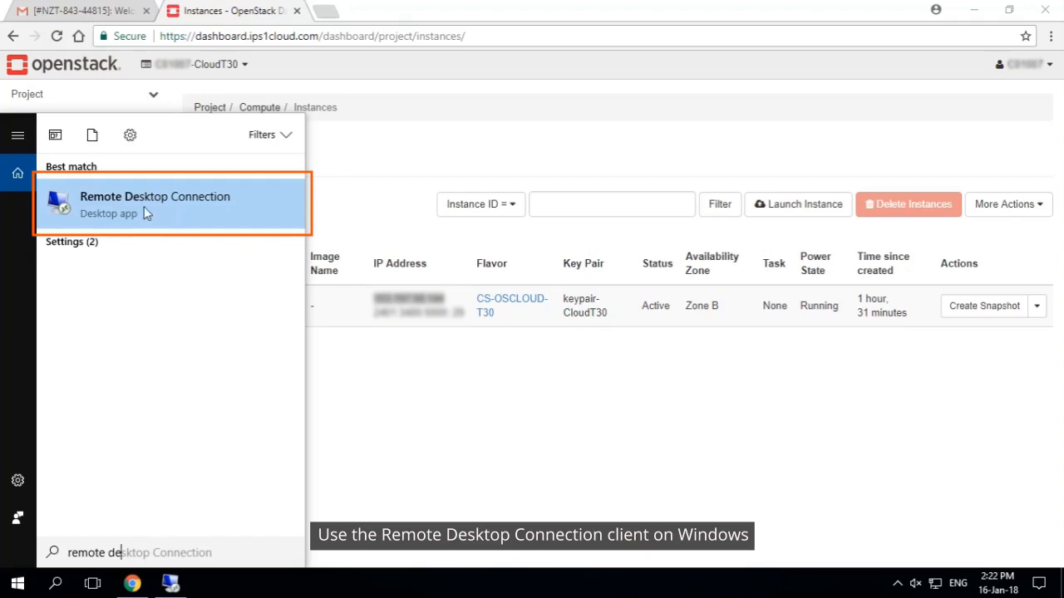
left_click(144, 206)
right_click(509, 193)
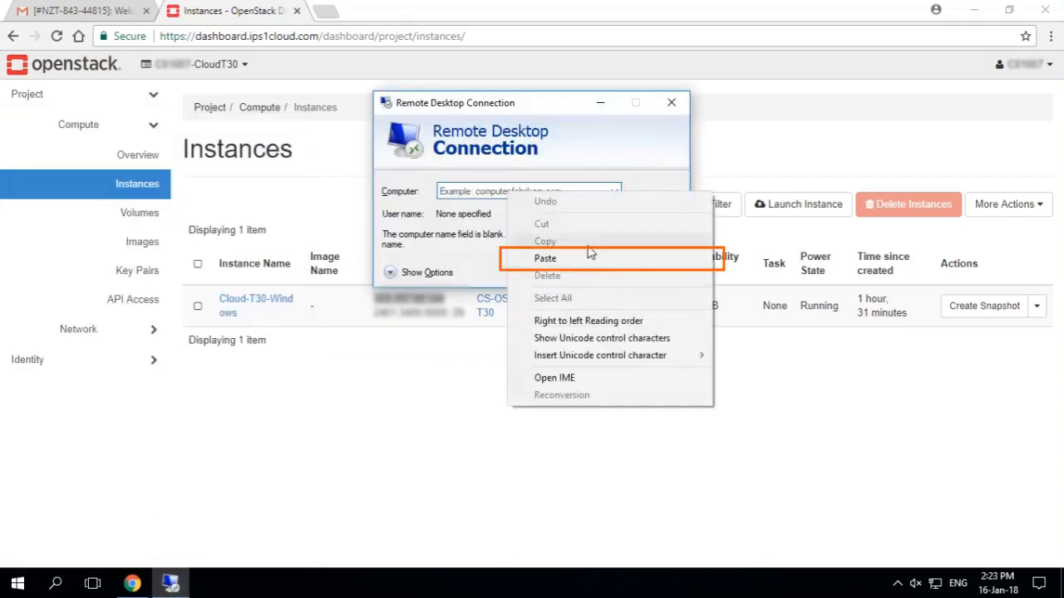
left_click(590, 253)
left_click(594, 270)
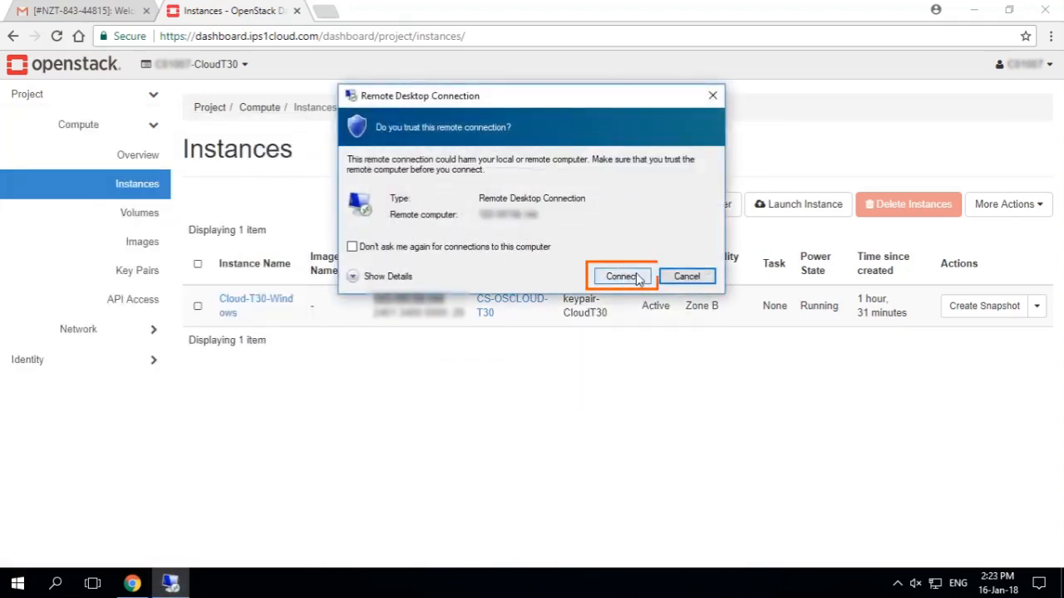
left_click(638, 277)
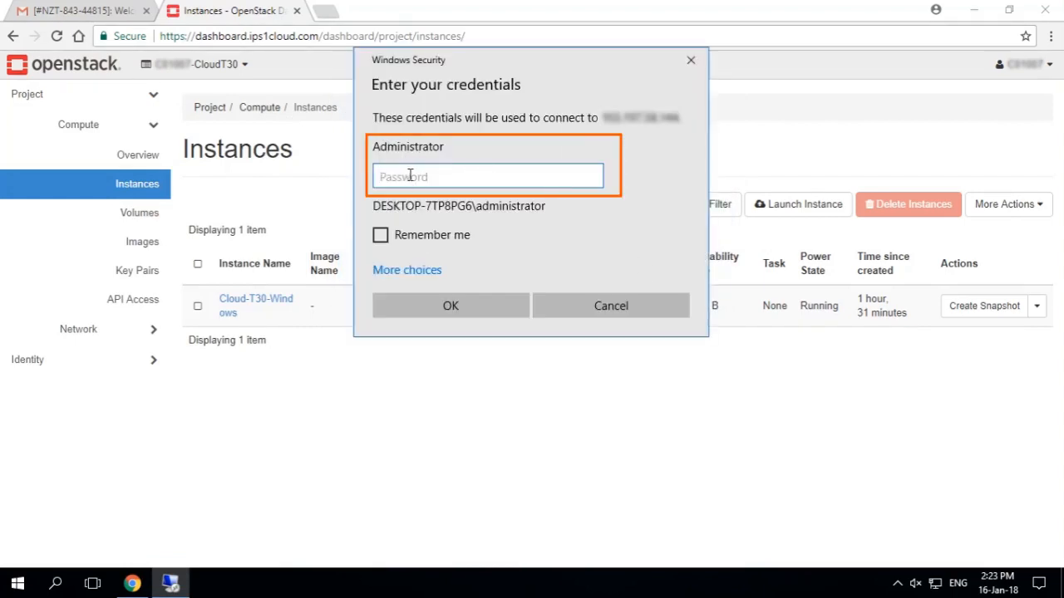
Retrieve the Cloud-T30-Windows instance's password in OpenStack by decrypting it with the private key file keypair-cloudt30.pem
left_click(1037, 314)
left_click(1037, 308)
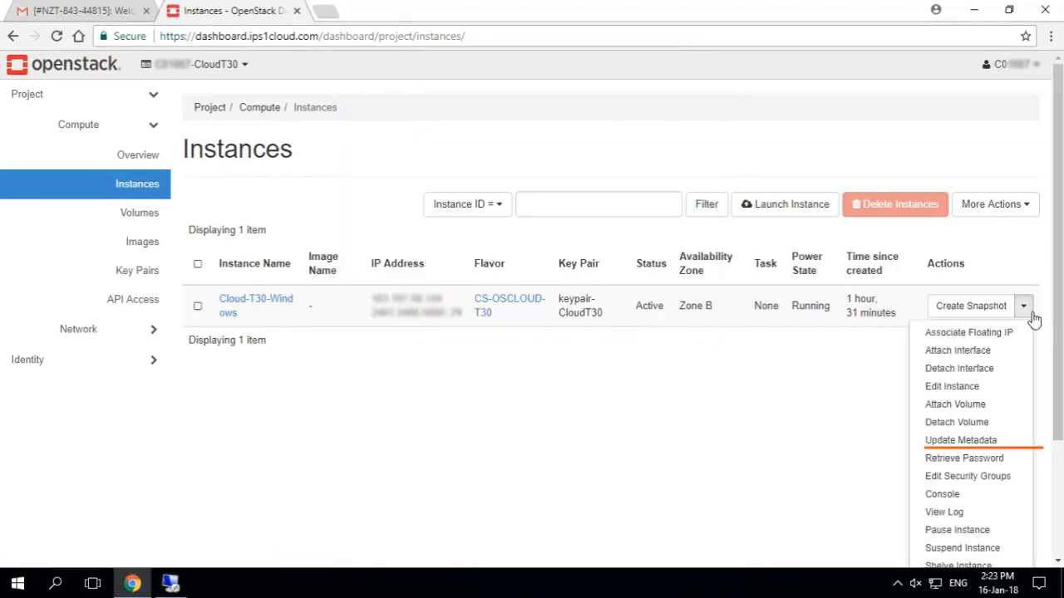
left_click(964, 459)
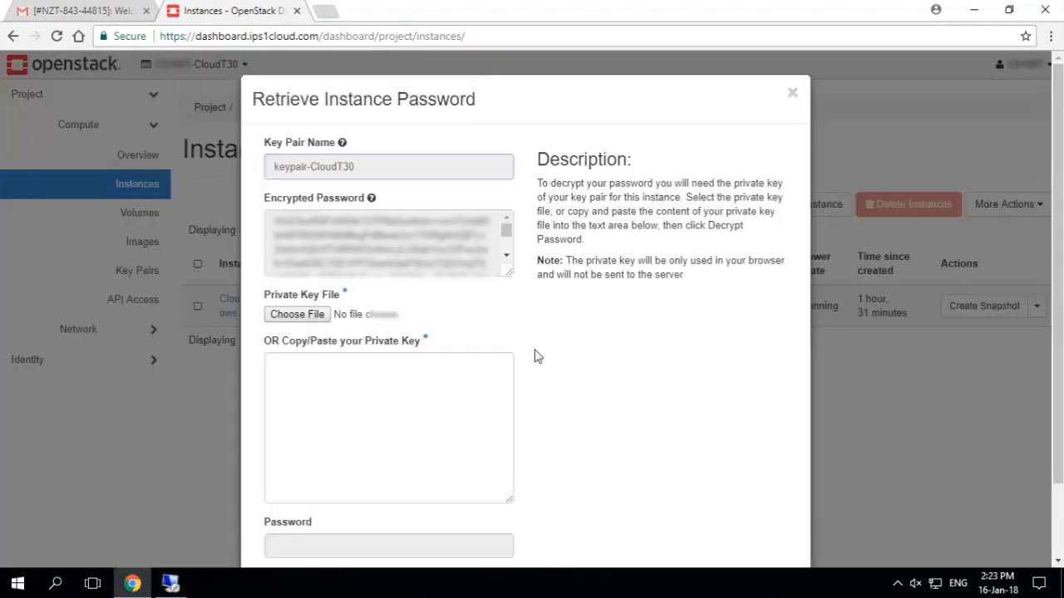
left_click(299, 314)
left_click(235, 112)
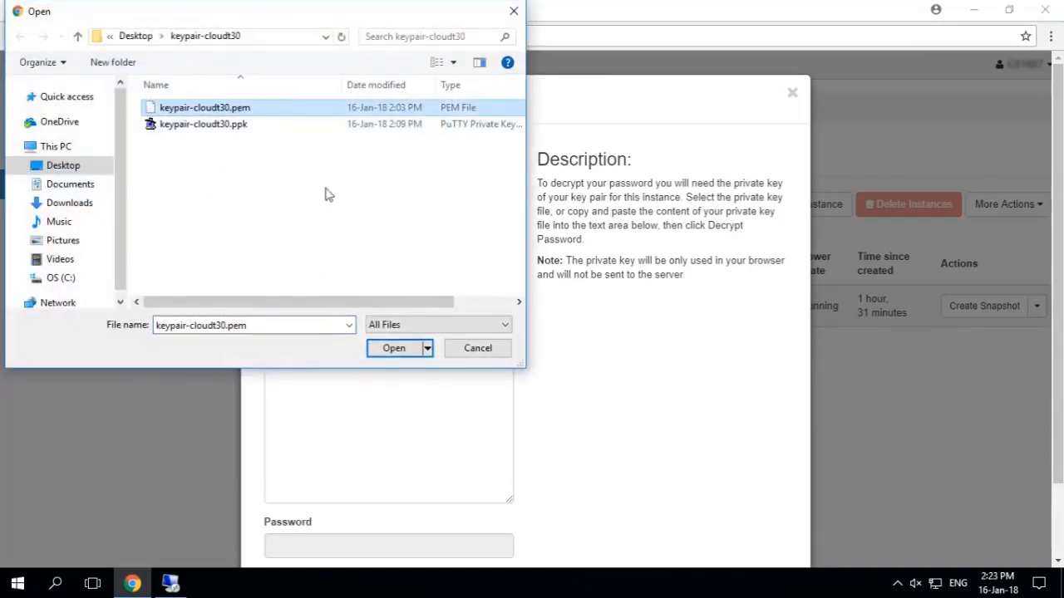
left_click(394, 351)
scroll(773, 428, "down", 1)
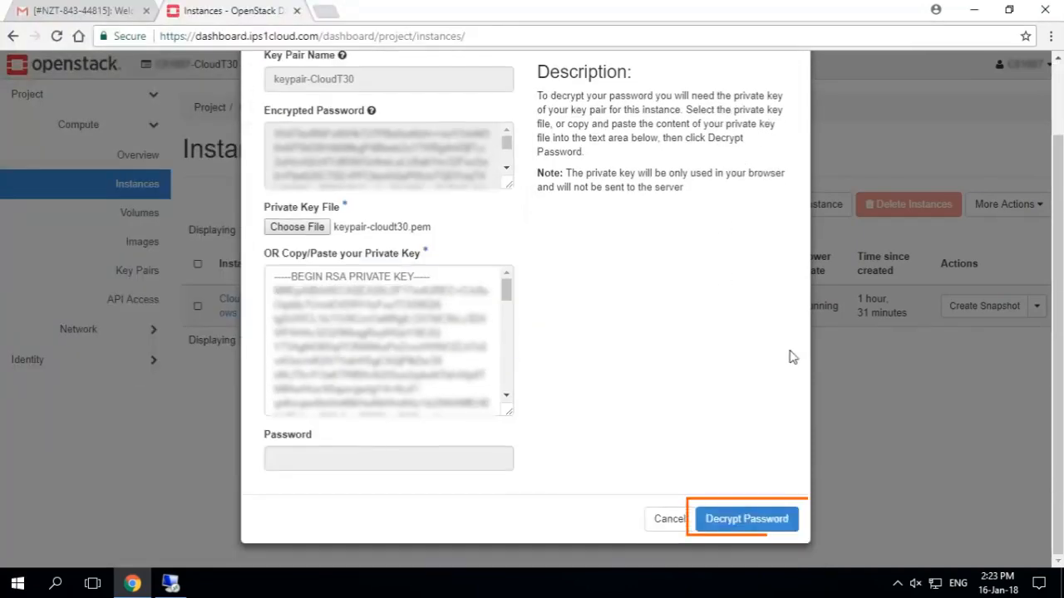
left_click(748, 518)
Copy the decrypted instance password and close the password retrieval dialog
double_click(396, 458)
right_click(336, 458)
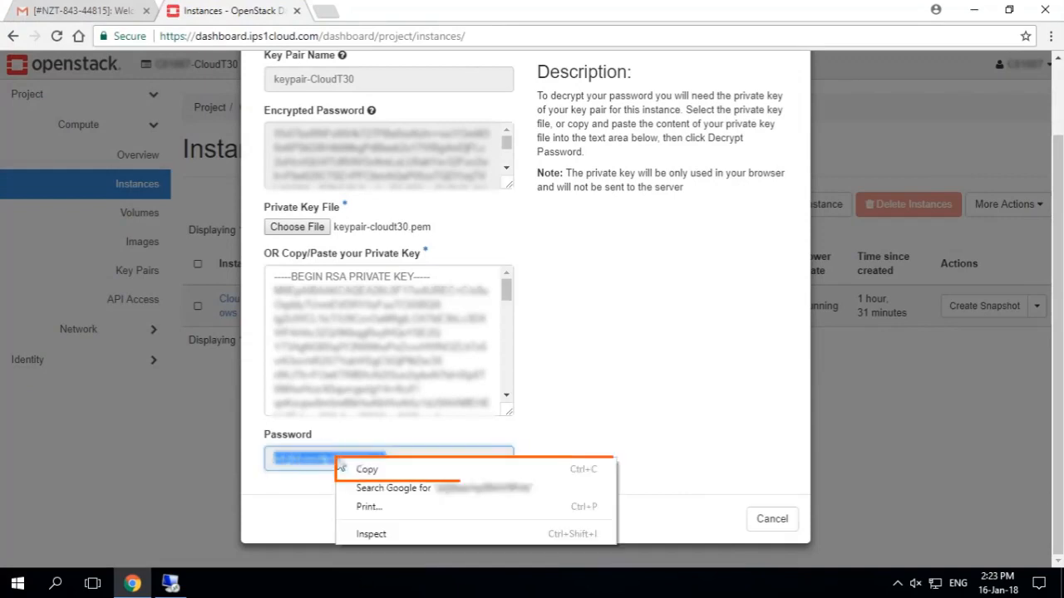
left_click(382, 472)
left_click(769, 517)
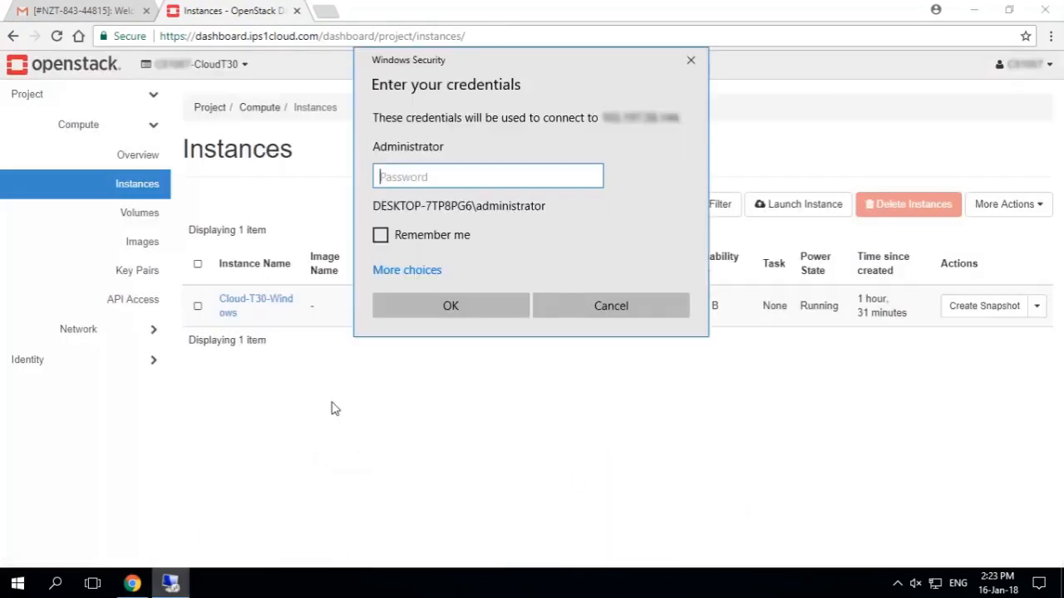
Paste the Administrator password into the remote desktop credentials and complete the connection to the Windows server
key("ctrl+v")
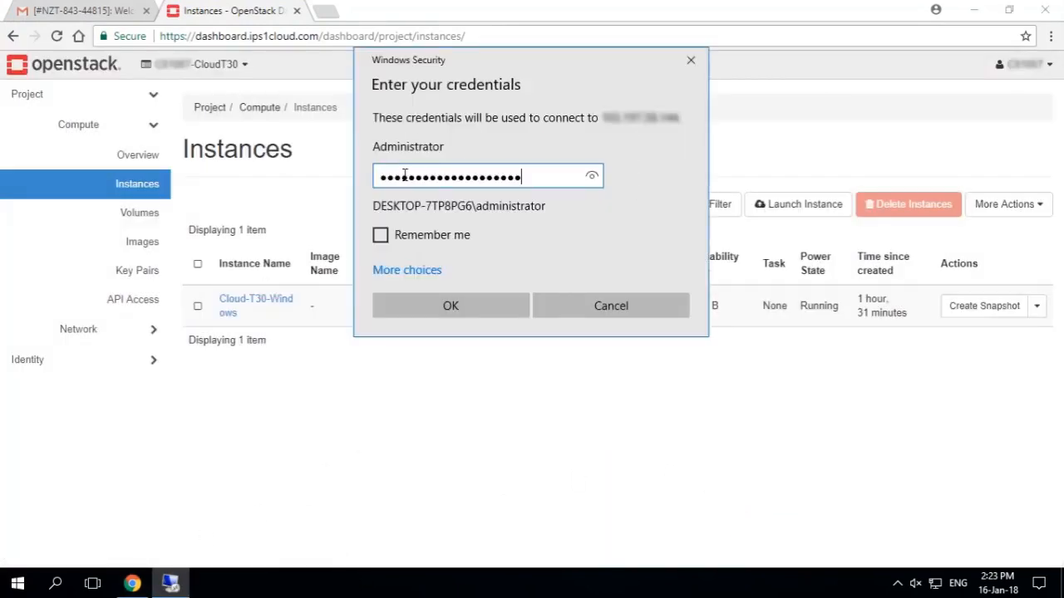
left_click(463, 308)
left_click(645, 324)
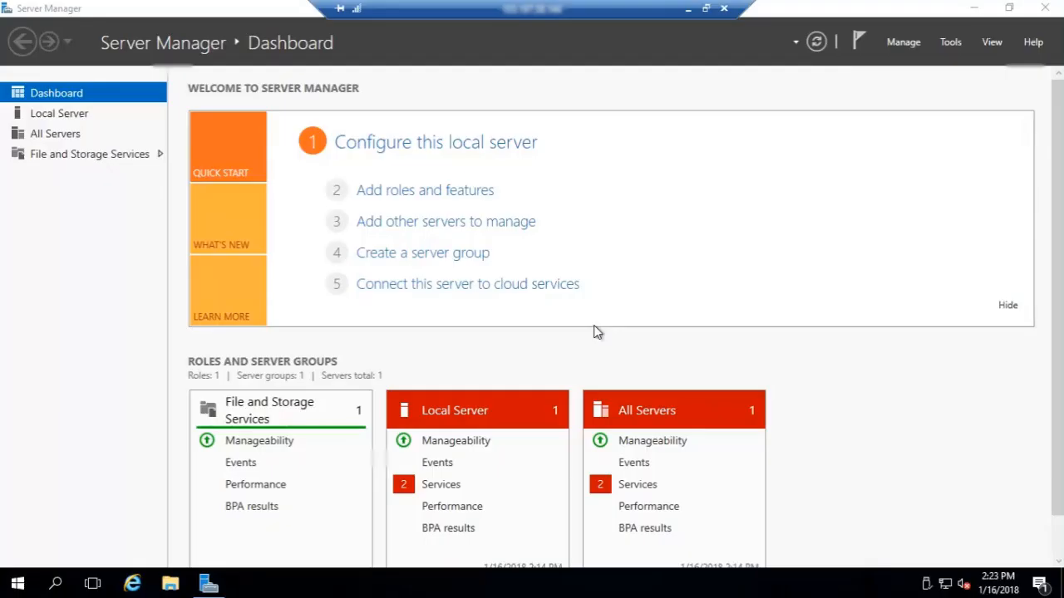